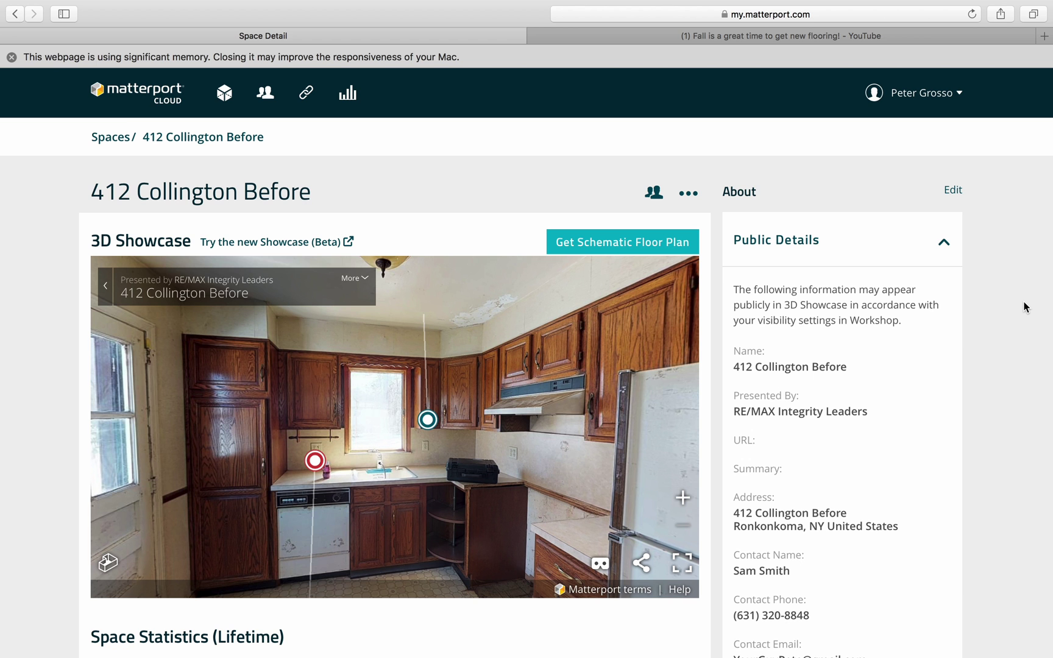
- Go back to the All Spaces list of 30 spaces, with 412 Collington Before first
scroll(1024, 307, down, 2)
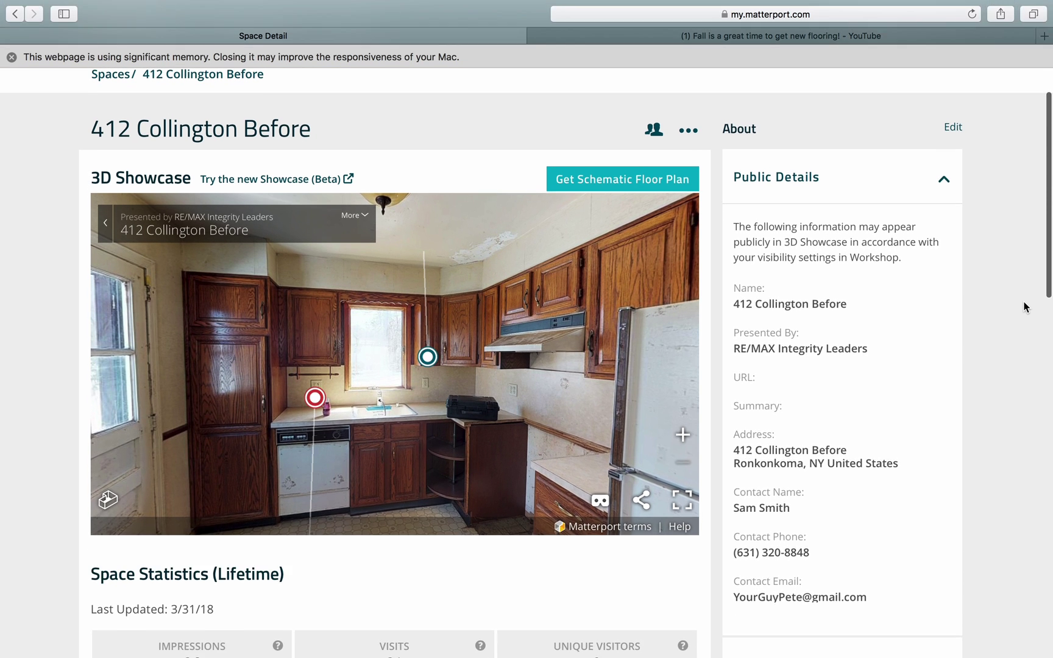
scroll(1024, 307, up, 2)
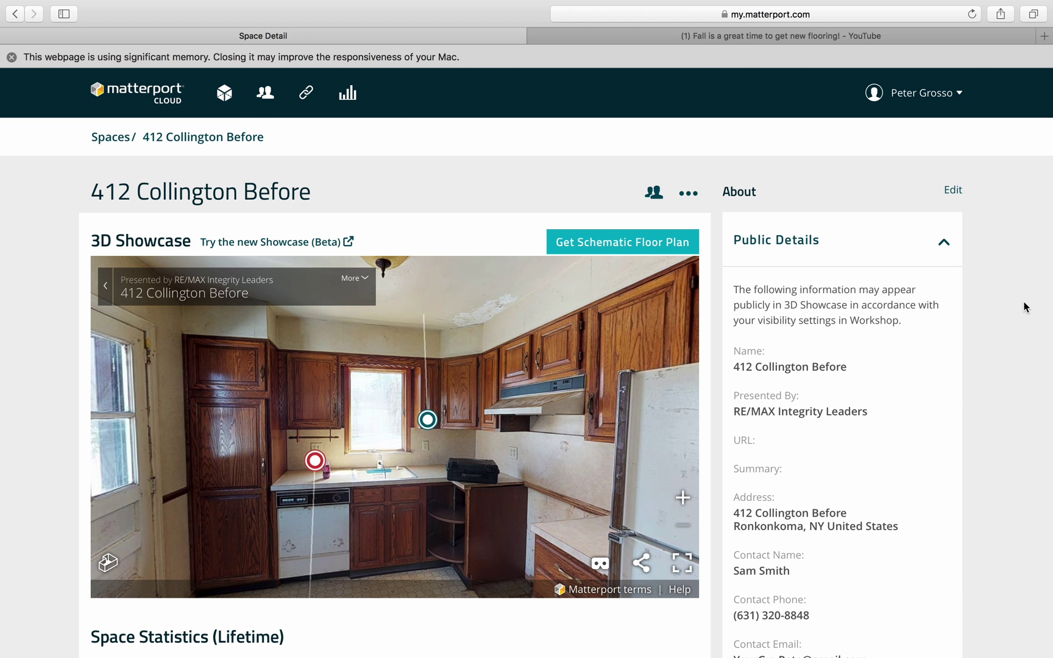
click(219, 97)
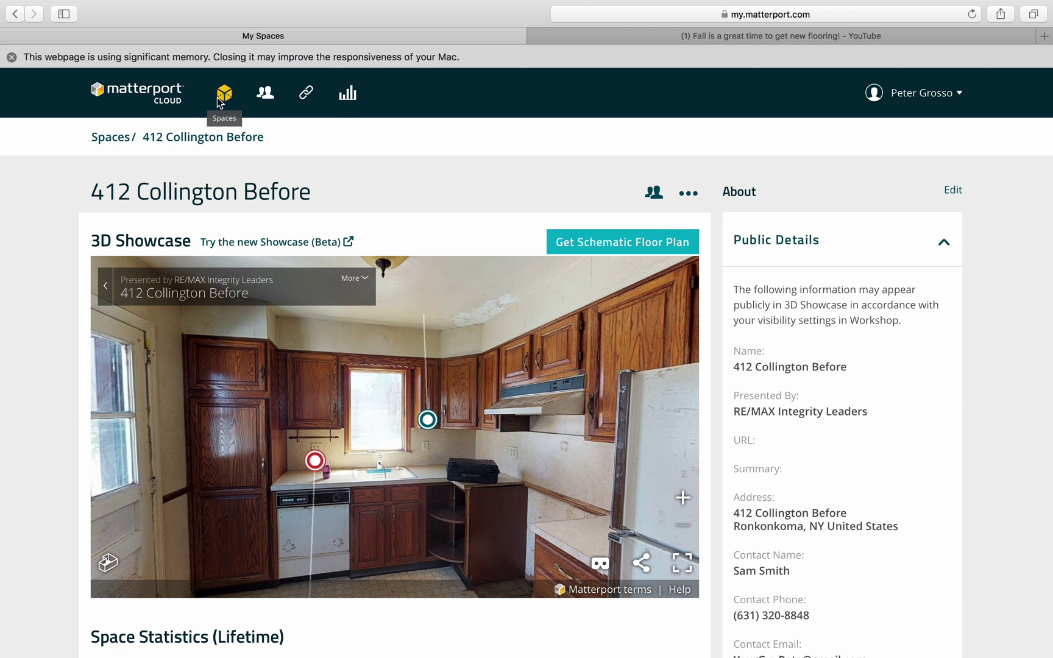
scroll(508, 559, down, 8)
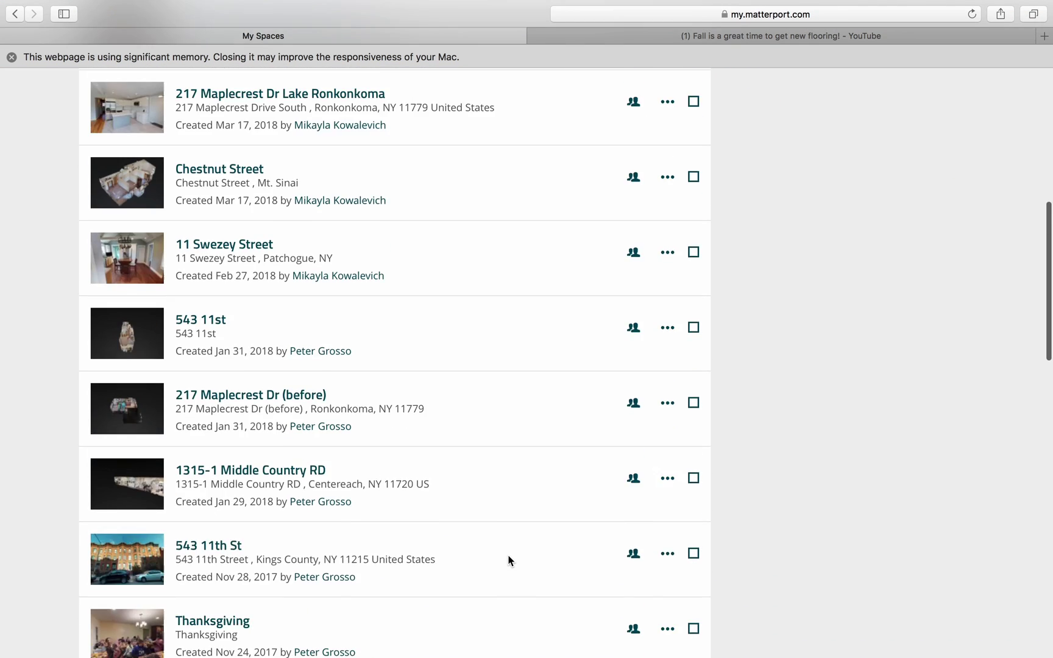
scroll(508, 560, up, 4)
scroll(509, 560, up, 4)
scroll(509, 560, down, 10)
scroll(509, 560, up, 12)
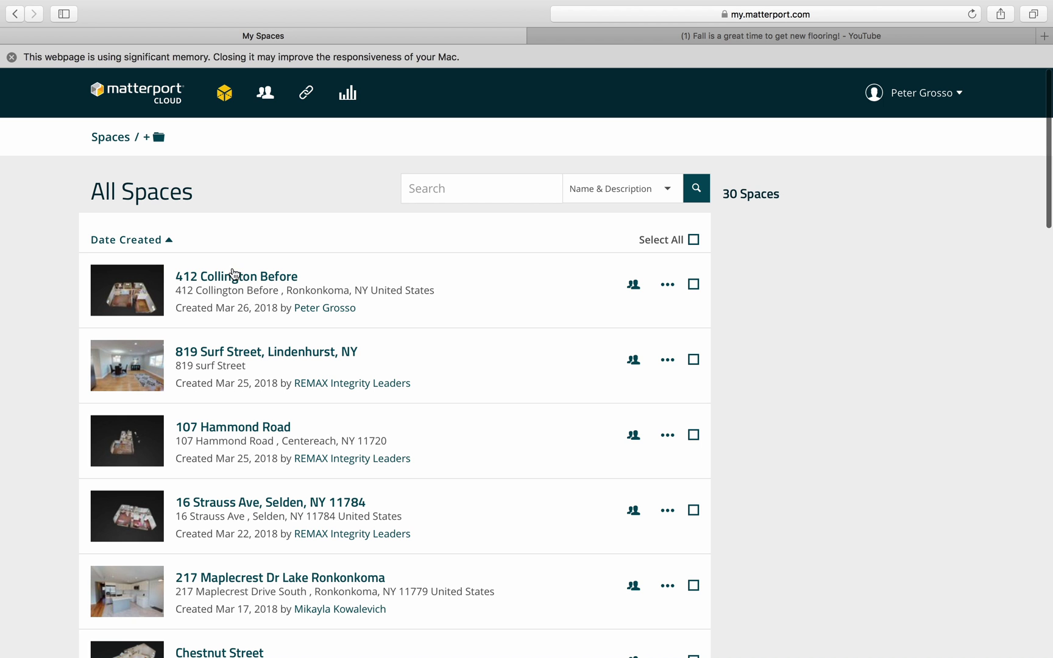
click(229, 278)
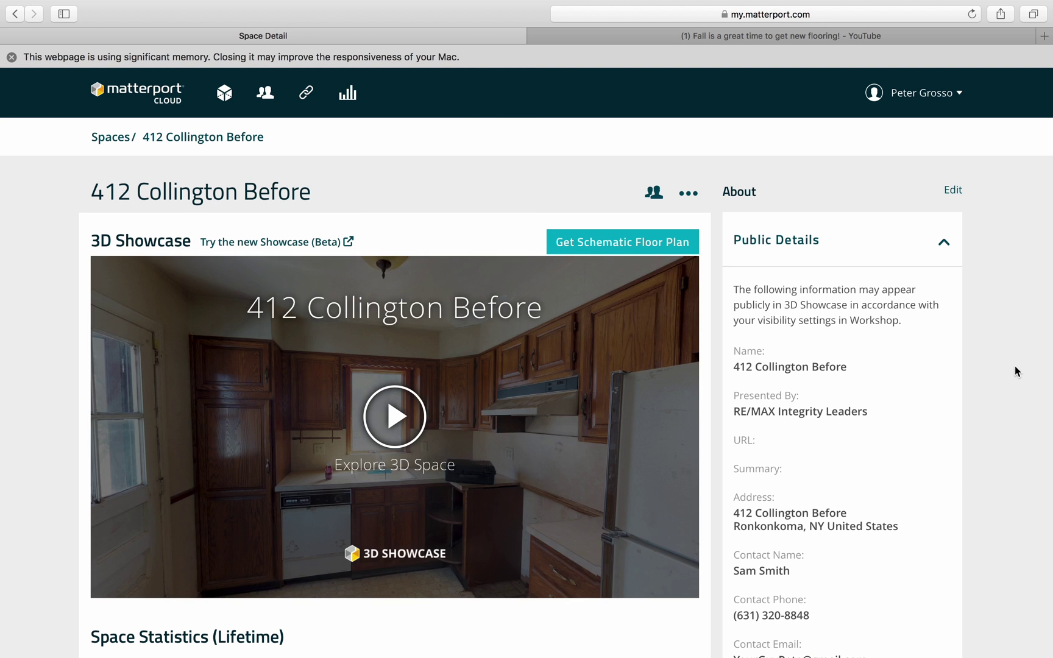
scroll(1016, 369, down, 6)
click(948, 491)
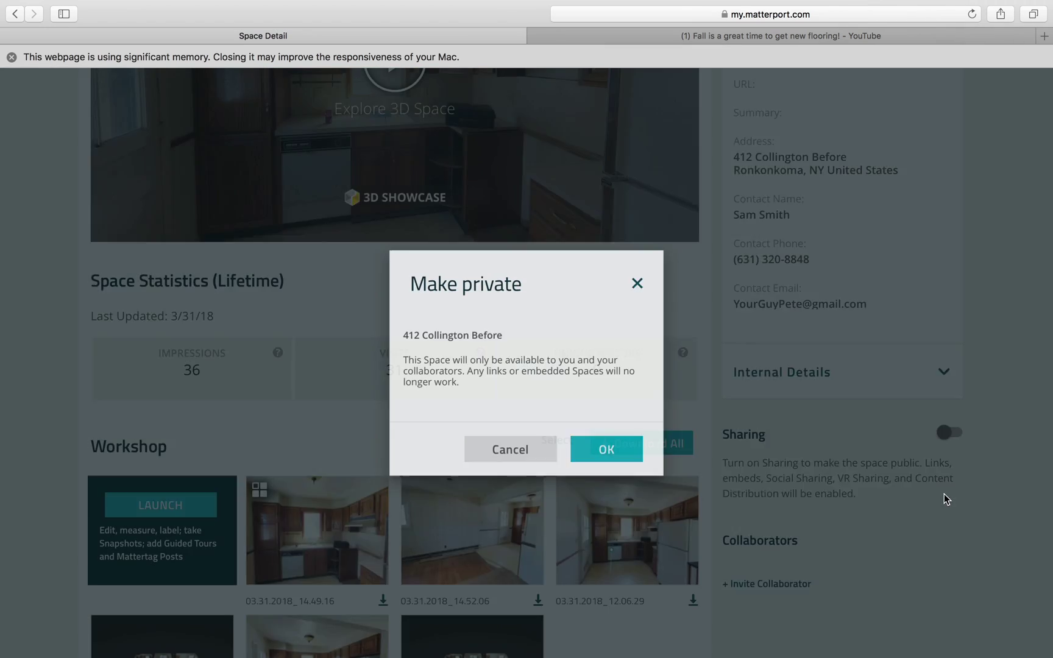
click(616, 469)
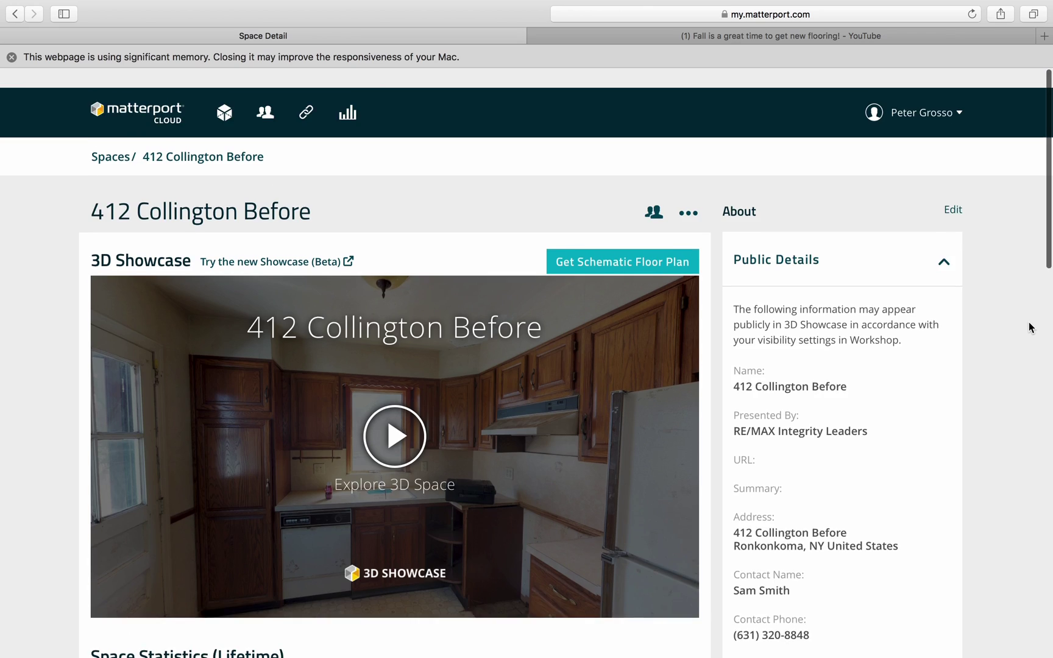
scroll(1028, 324, down, 3)
scroll(1030, 328, up, 1)
scroll(1029, 327, up, 2)
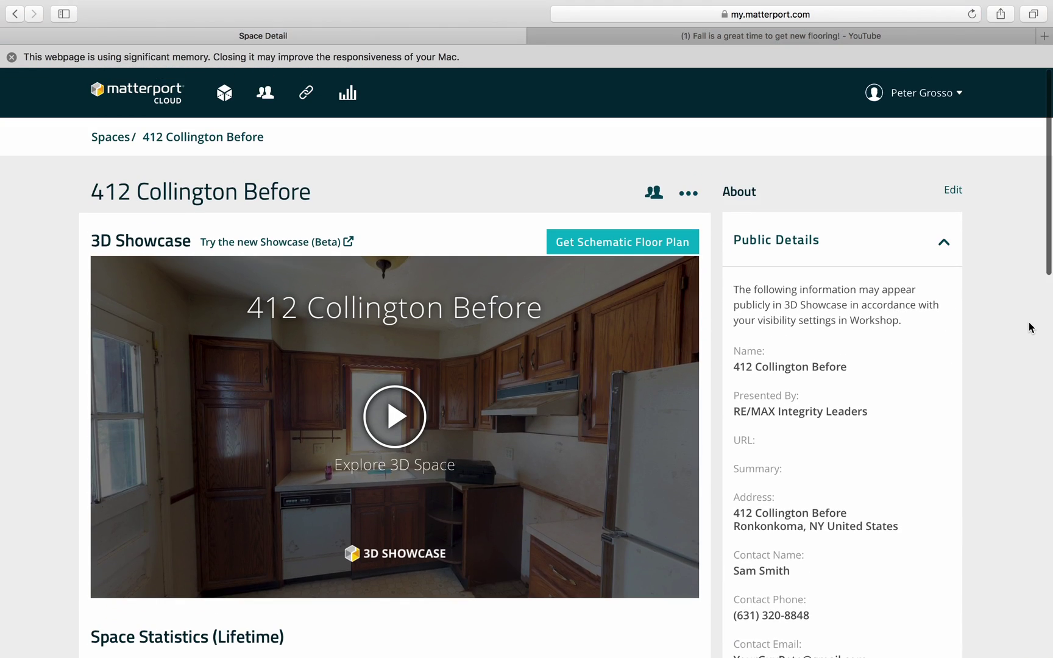
scroll(1029, 328, down, 6)
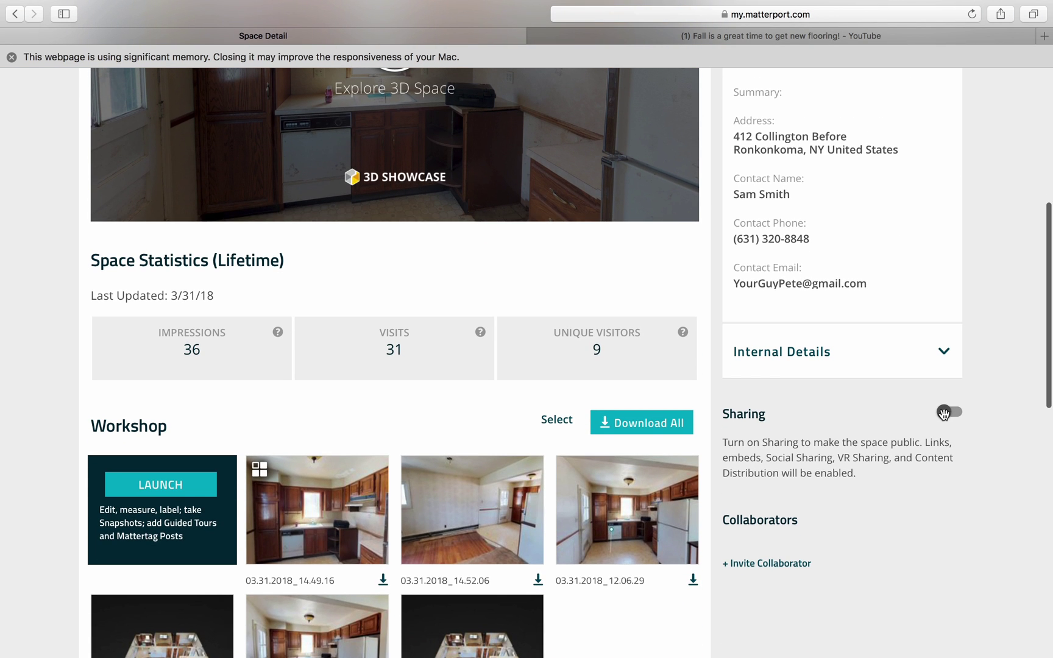
scroll(952, 387, up, 1)
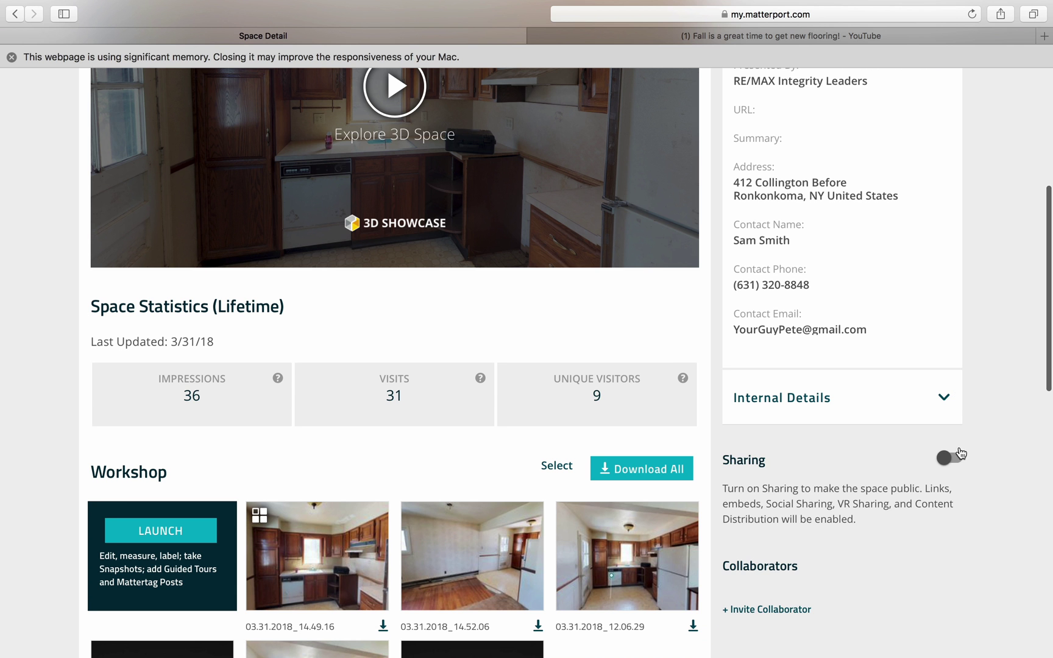
click(950, 458)
scroll(1038, 384, up, 6)
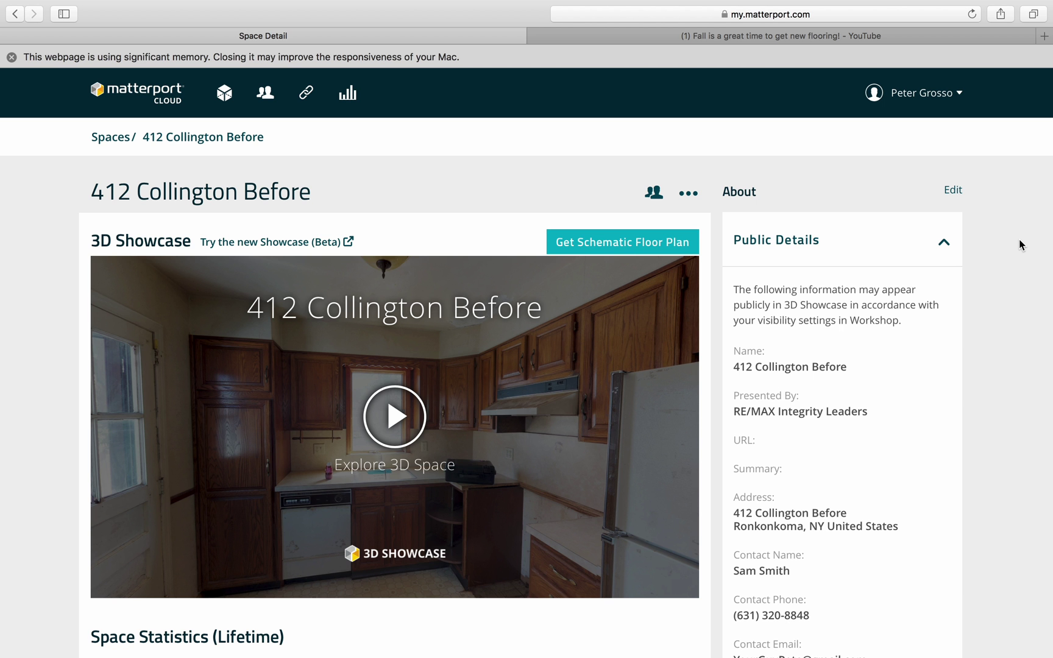
click(961, 194)
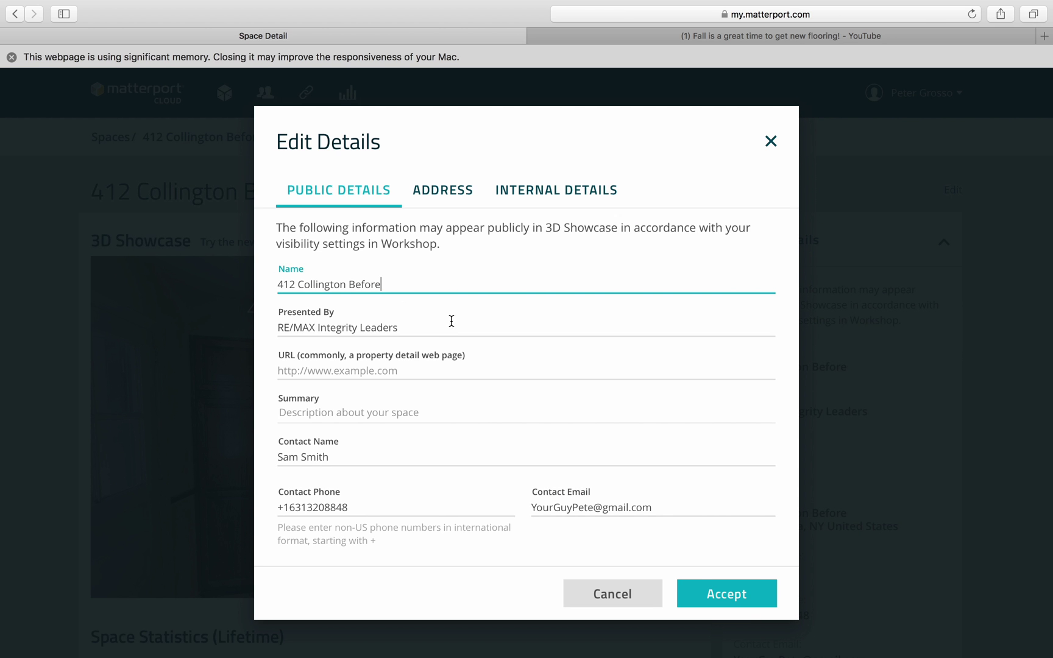
click(342, 454)
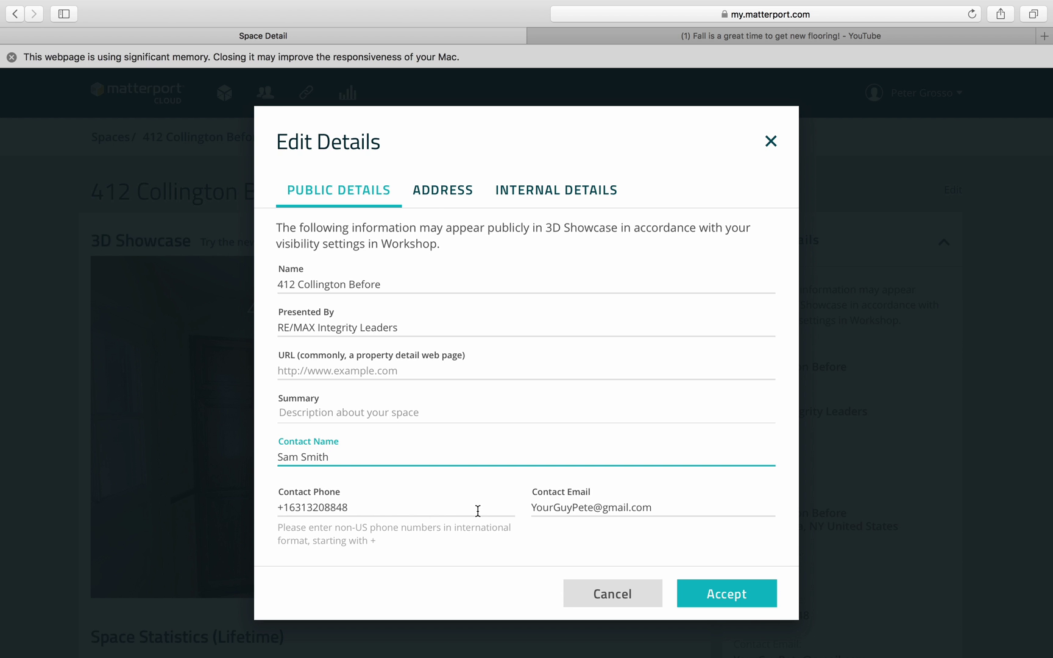
click(431, 194)
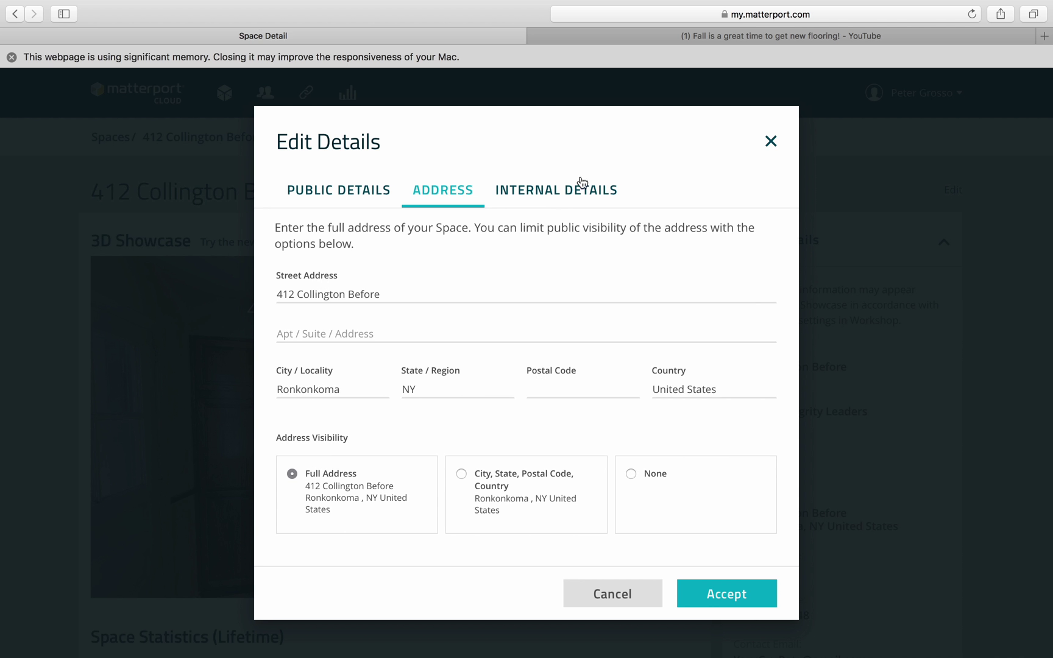
click(552, 192)
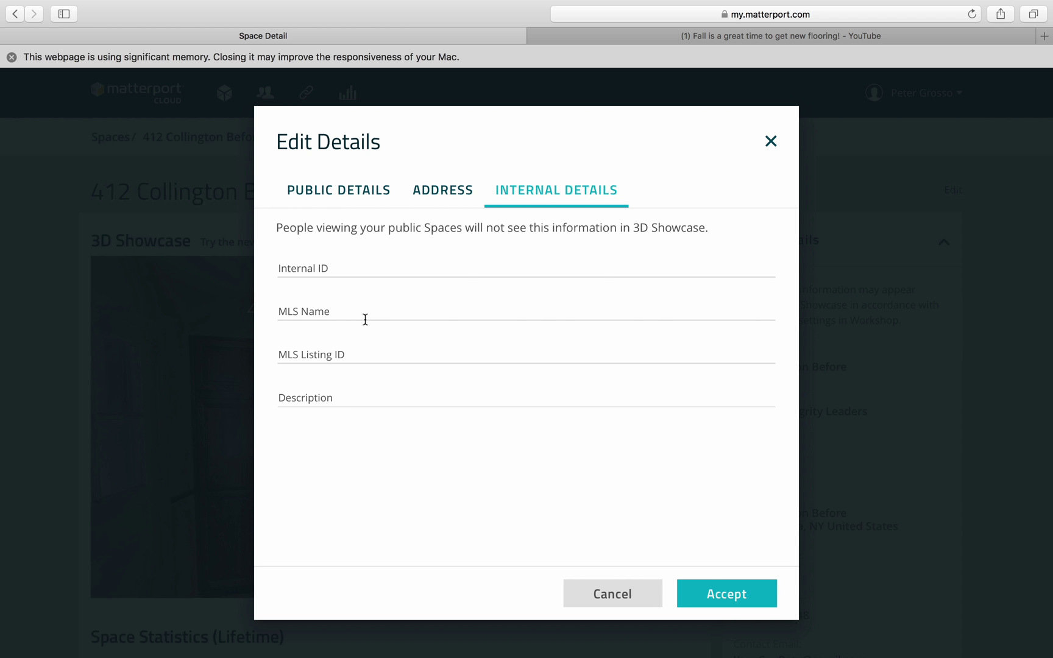
click(330, 203)
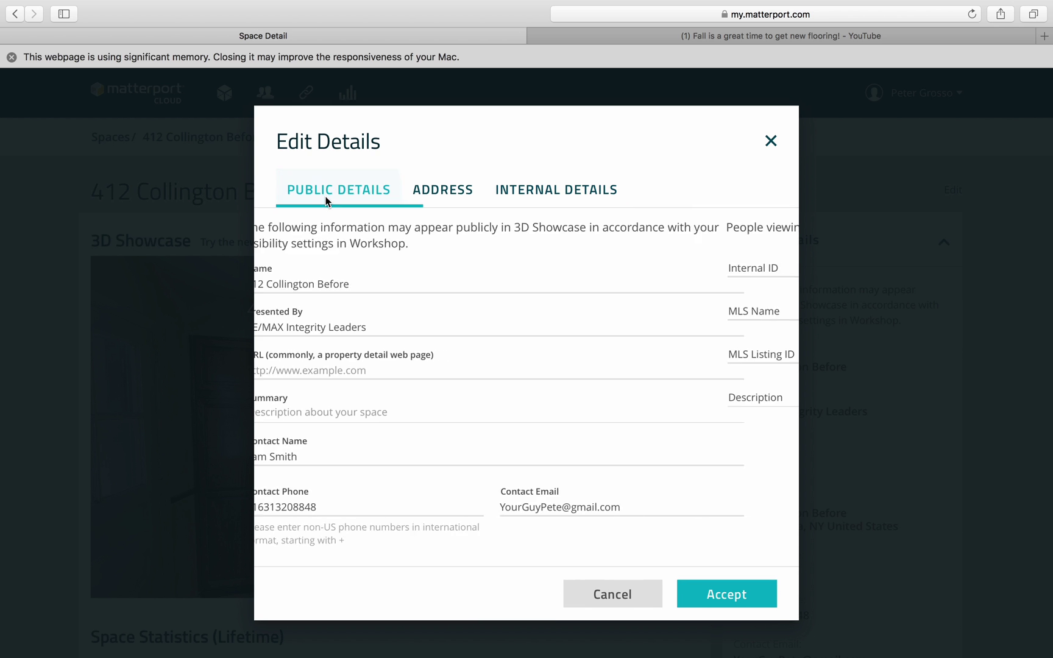
click(721, 594)
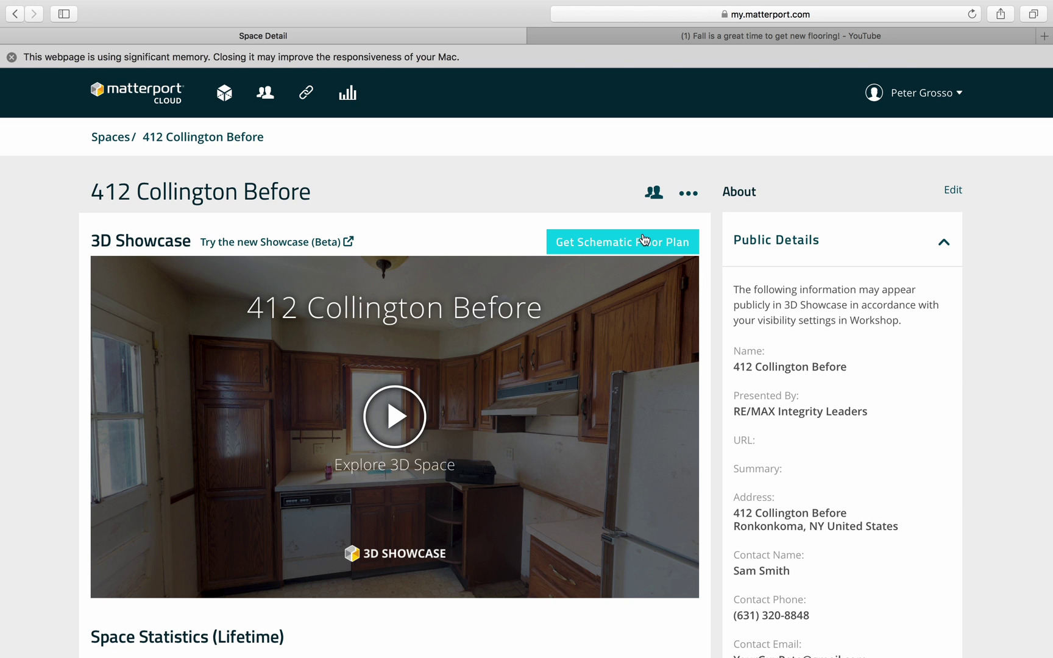
- Launch Workshop from the Workshop section of the 412 Collington Before page
scroll(962, 373, down, 5)
scroll(962, 373, down, 5)
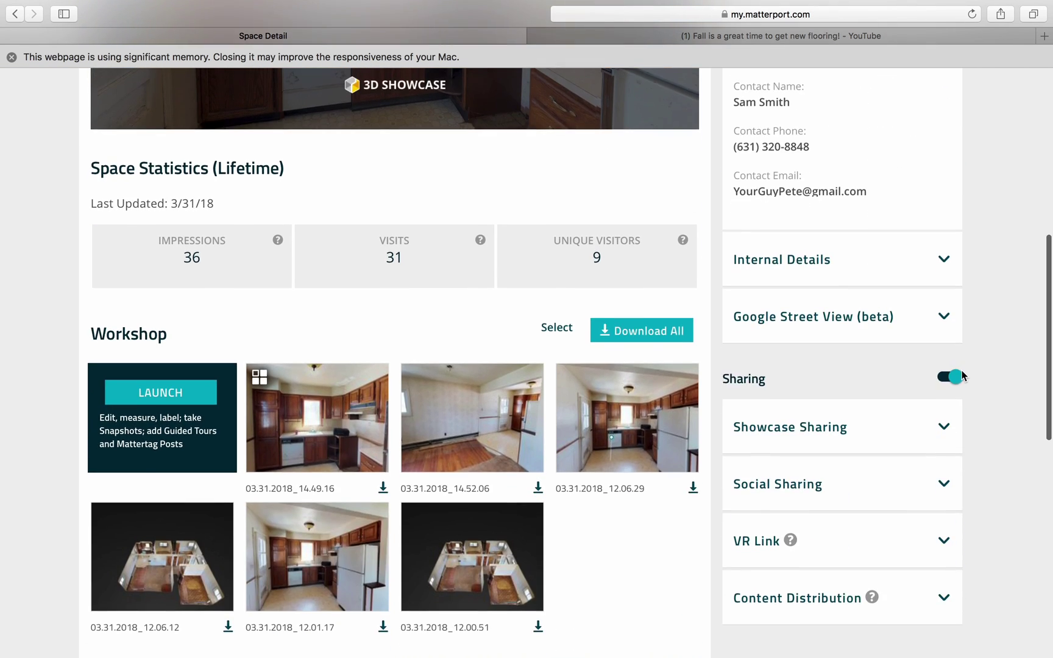
scroll(962, 373, up, 7)
scroll(962, 373, down, 2)
scroll(962, 373, down, 5)
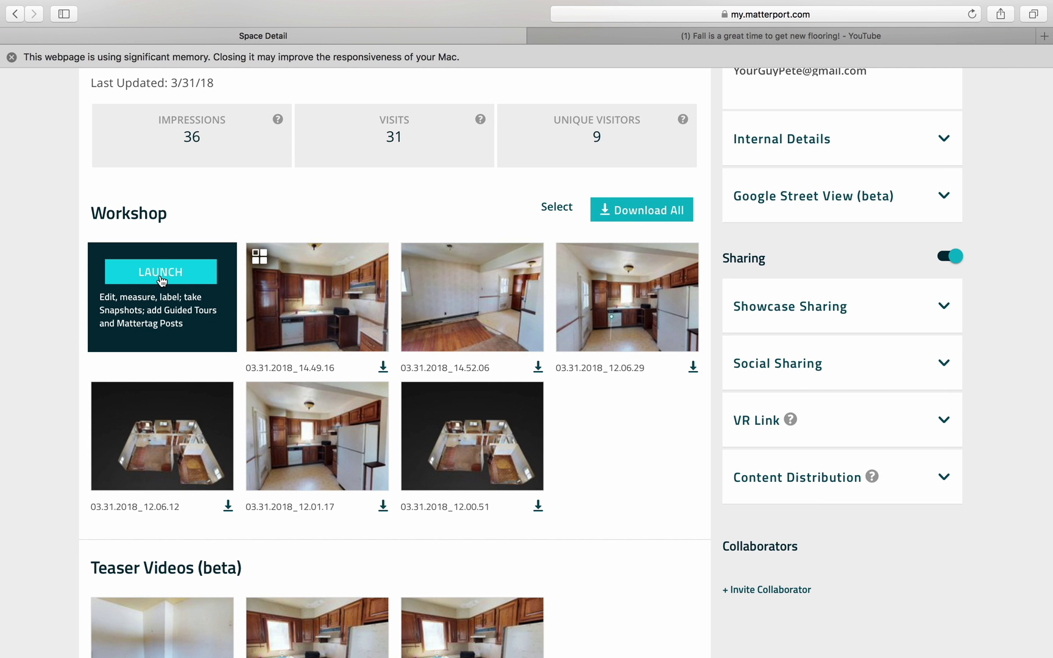
scroll(129, 213, up, 9)
scroll(132, 215, down, 6)
scroll(132, 214, down, 2)
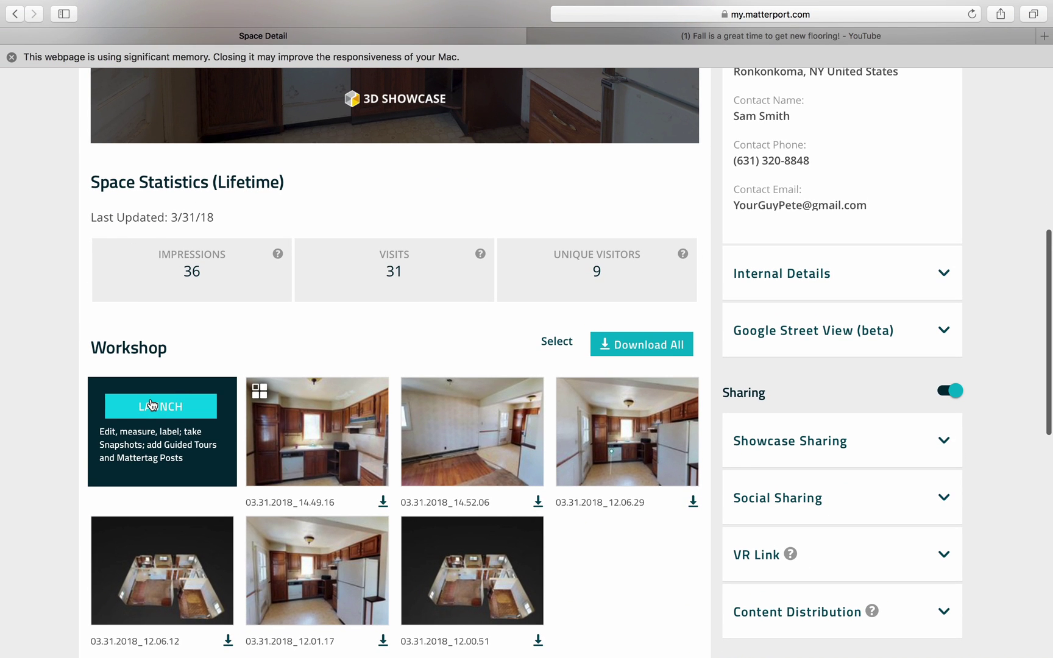
click(152, 405)
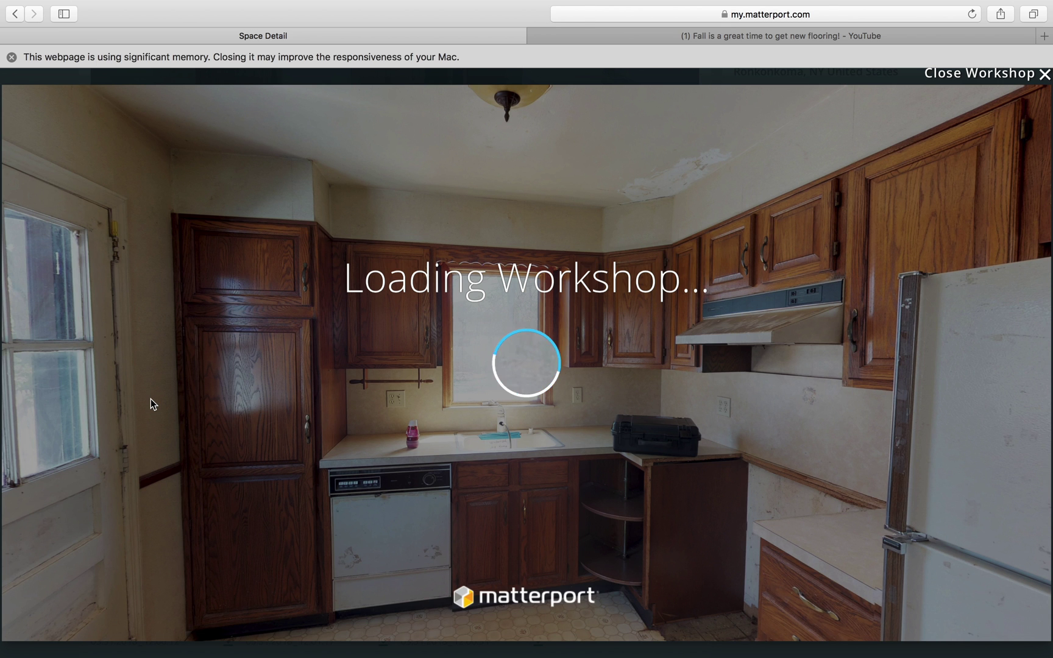
- Dismiss the memory warning and set a rotated dollhouse view as the start location
click(11, 57)
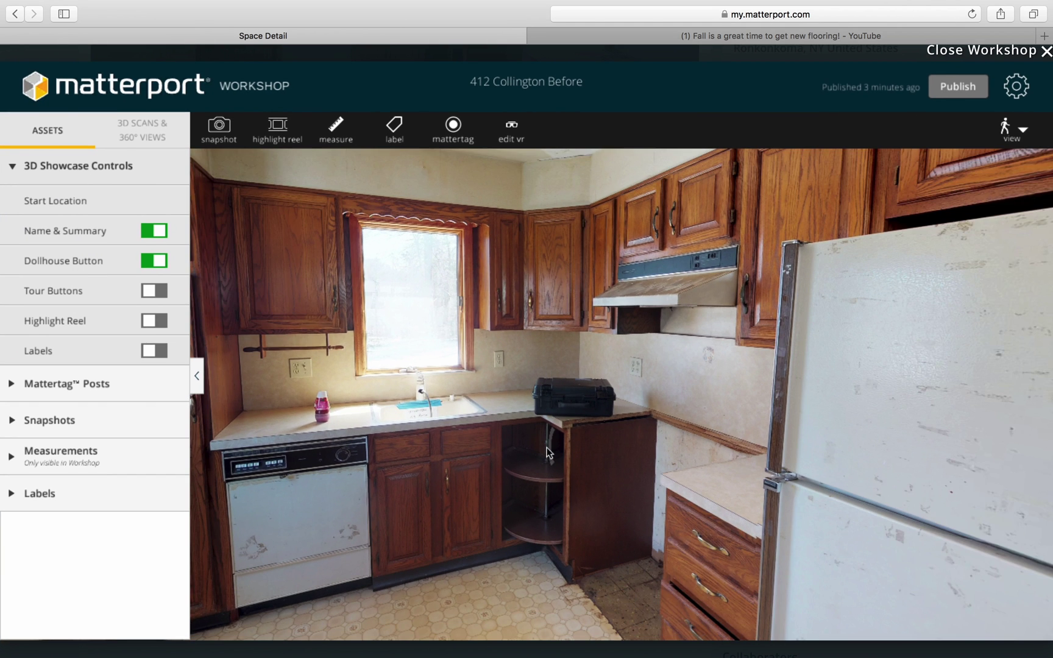
click(69, 206)
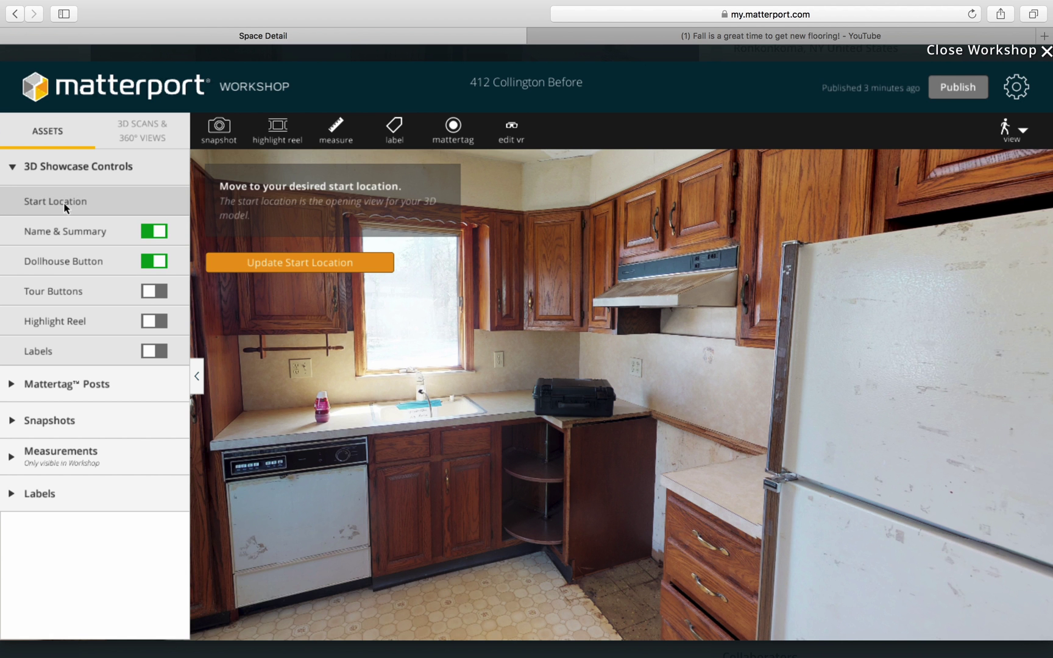
click(1021, 128)
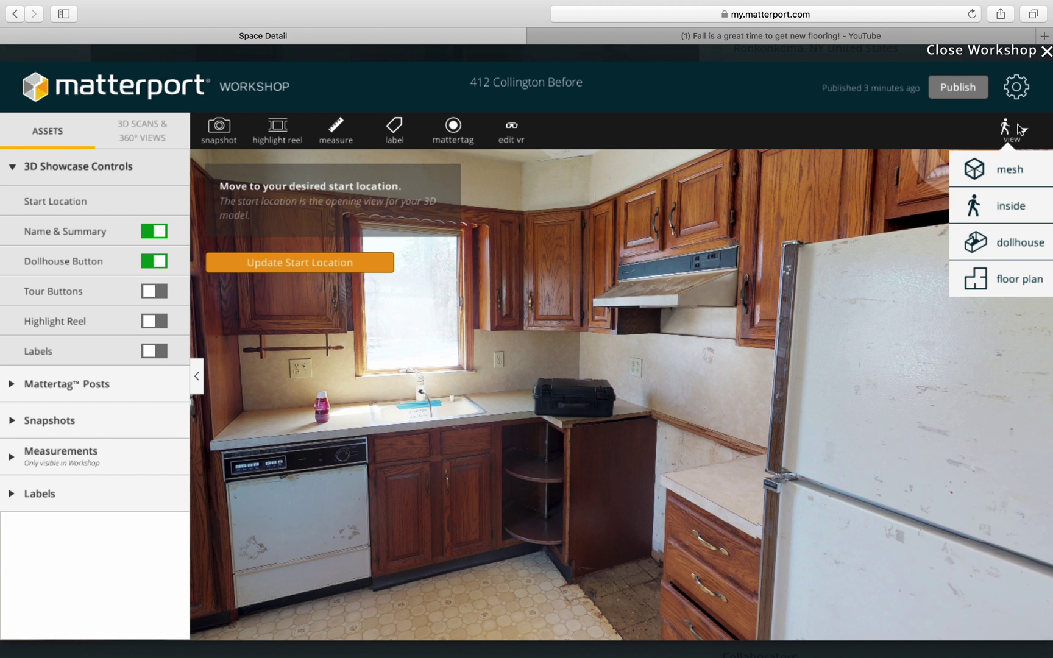
click(986, 241)
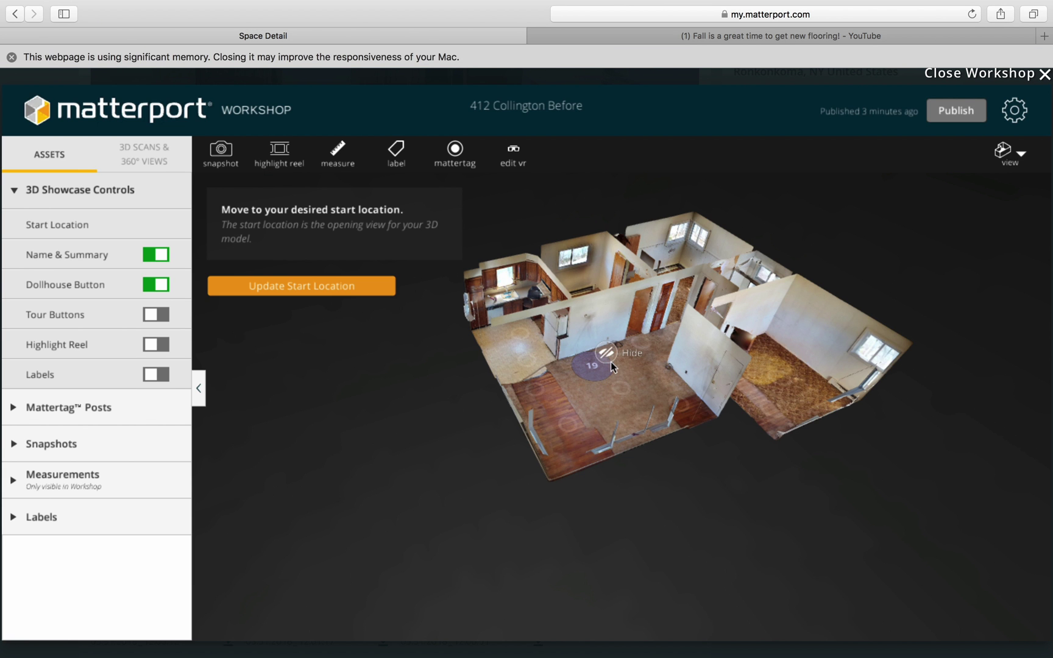
drag(486, 439, 374, 537)
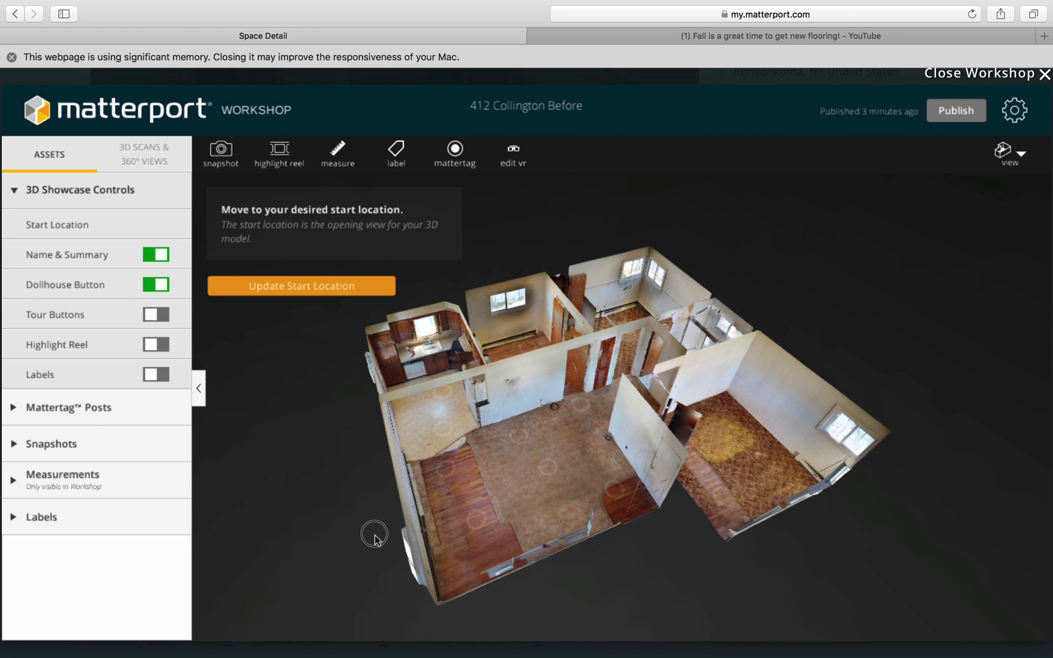
click(314, 294)
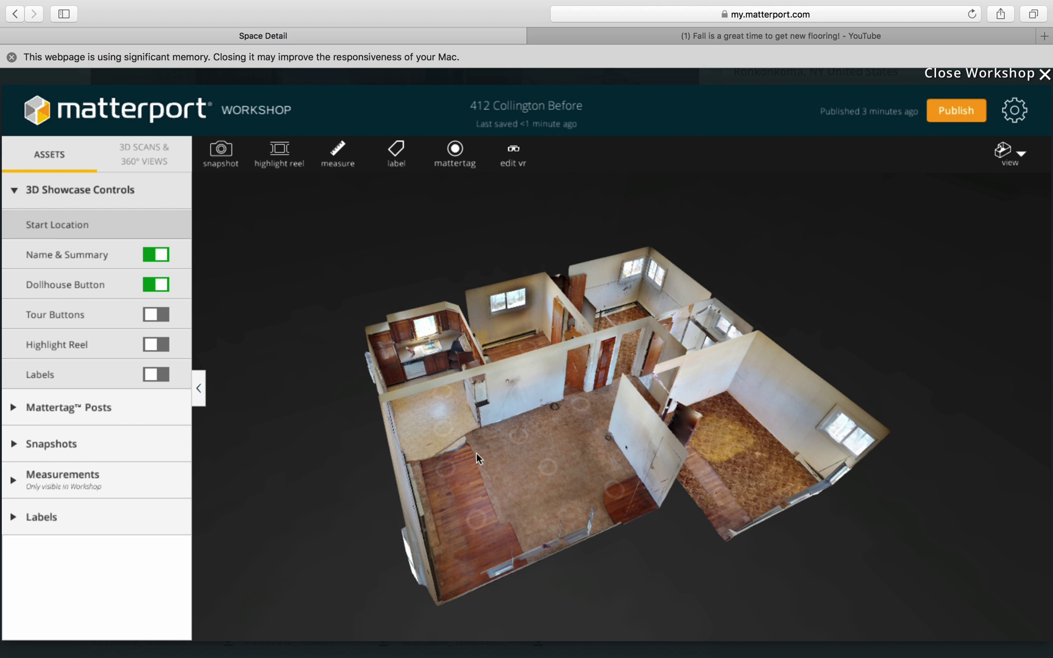
- Update the start location to the kitchen view facing the sink and window
click(437, 444)
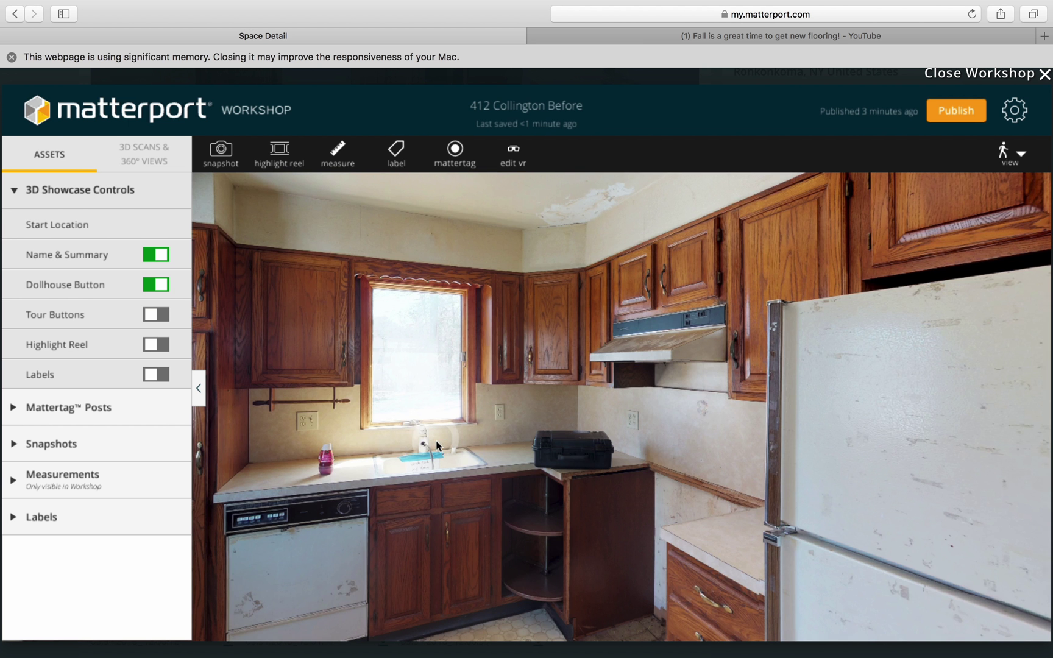
click(394, 433)
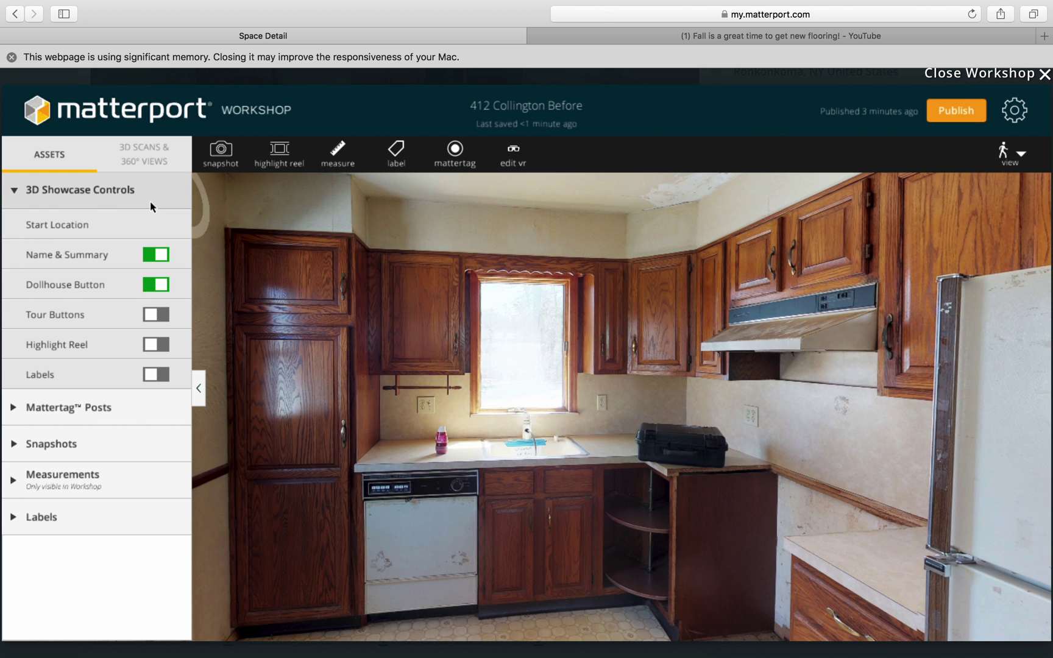
click(84, 227)
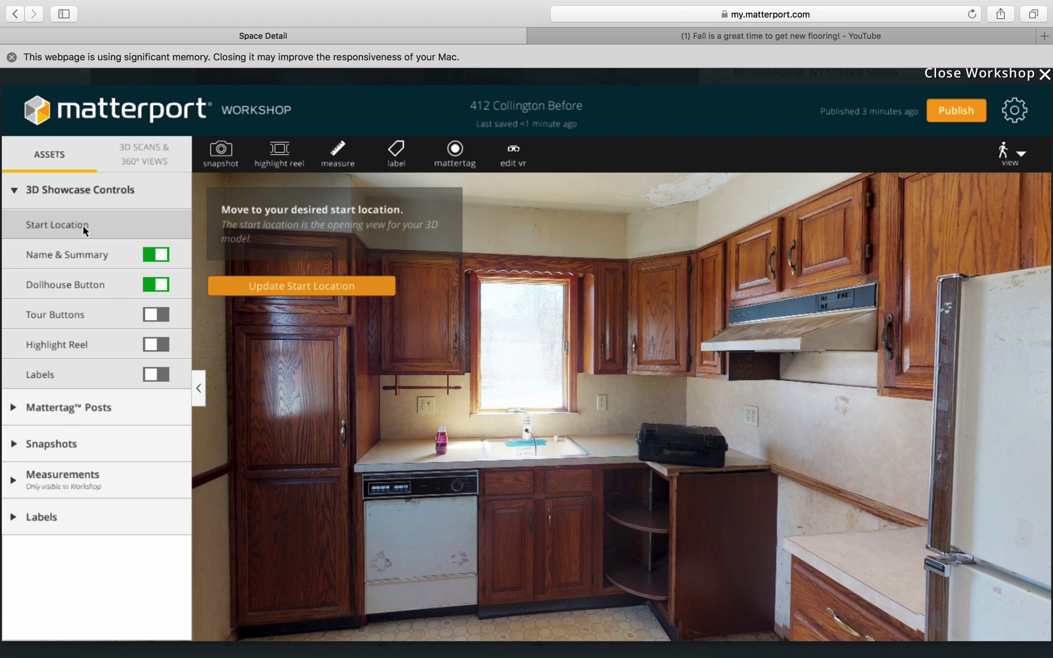
click(293, 286)
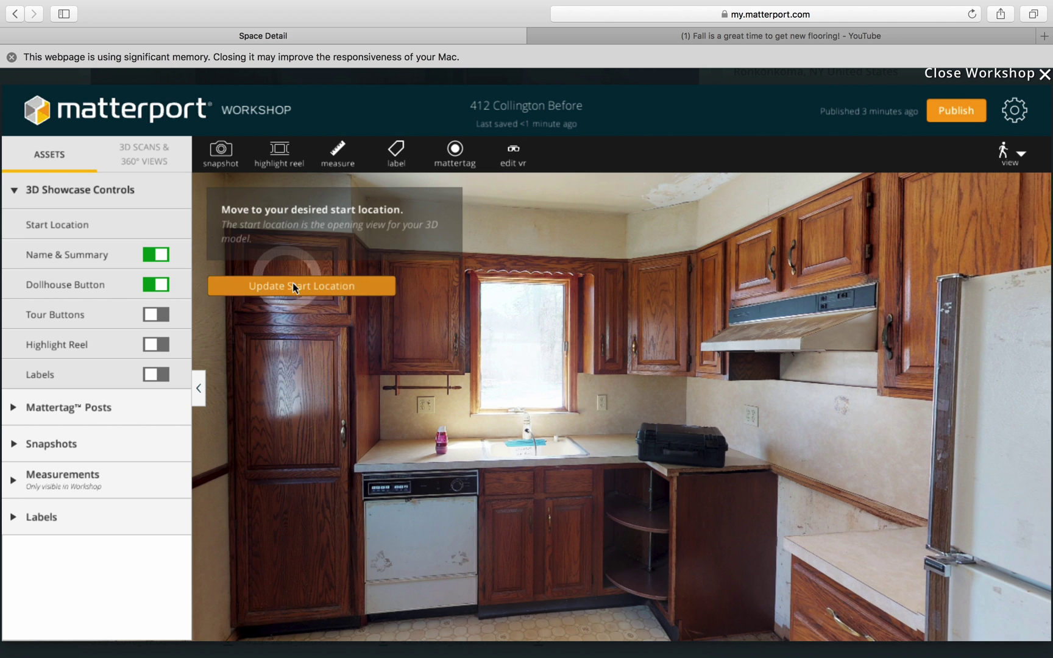
drag(663, 365, 643, 360)
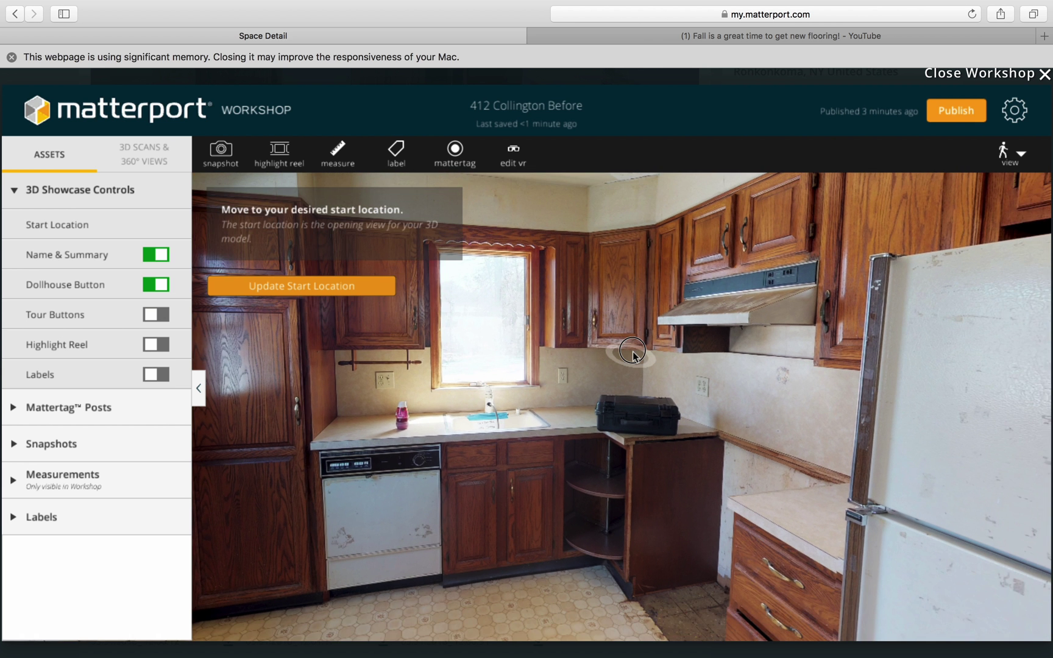
click(673, 349)
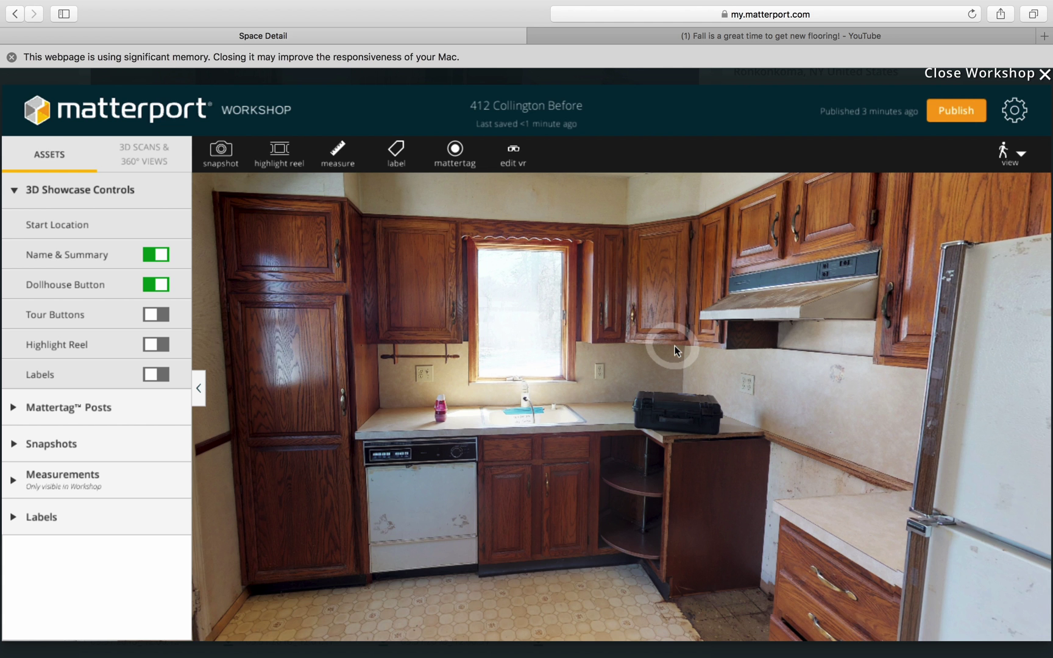
- Place a Mattertag in the kitchen, raise its stem above the sink counter, and color it green
click(457, 153)
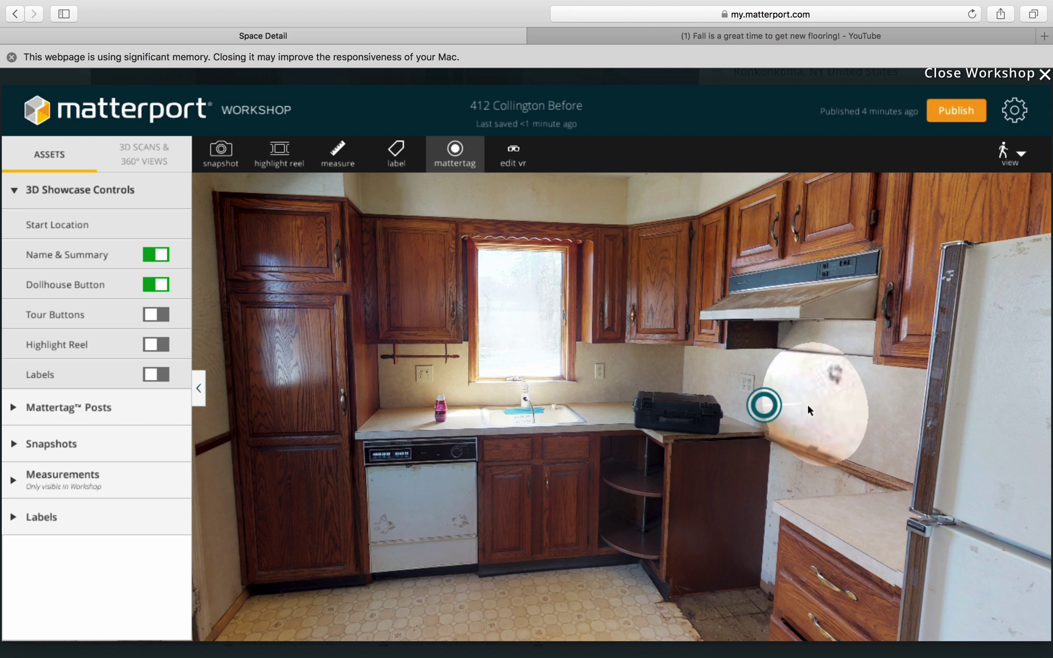
click(521, 603)
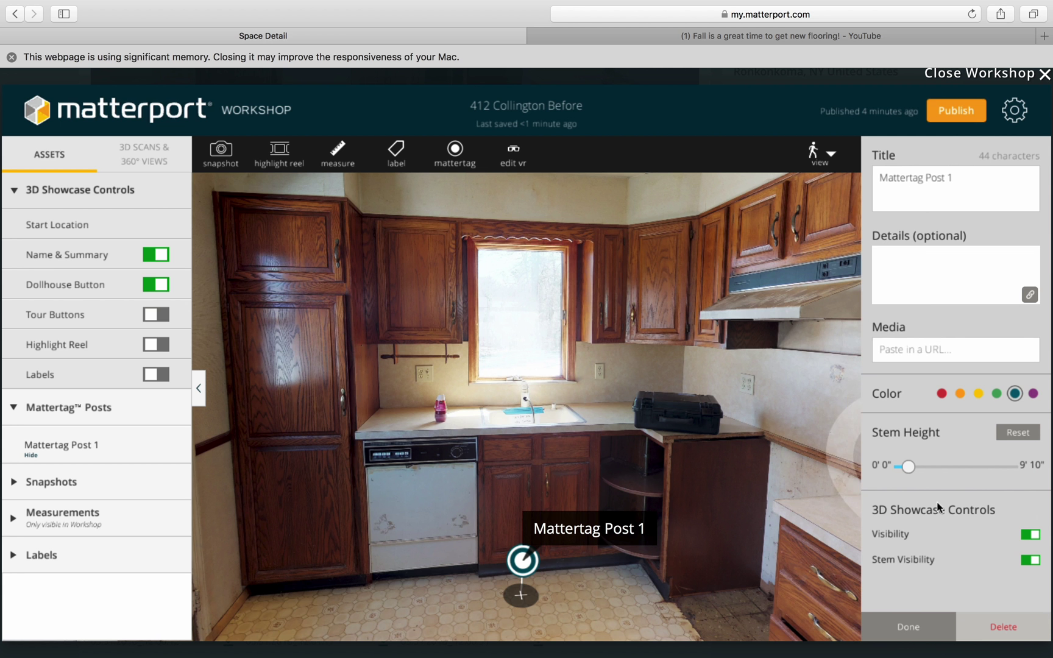
drag(911, 471, 941, 467)
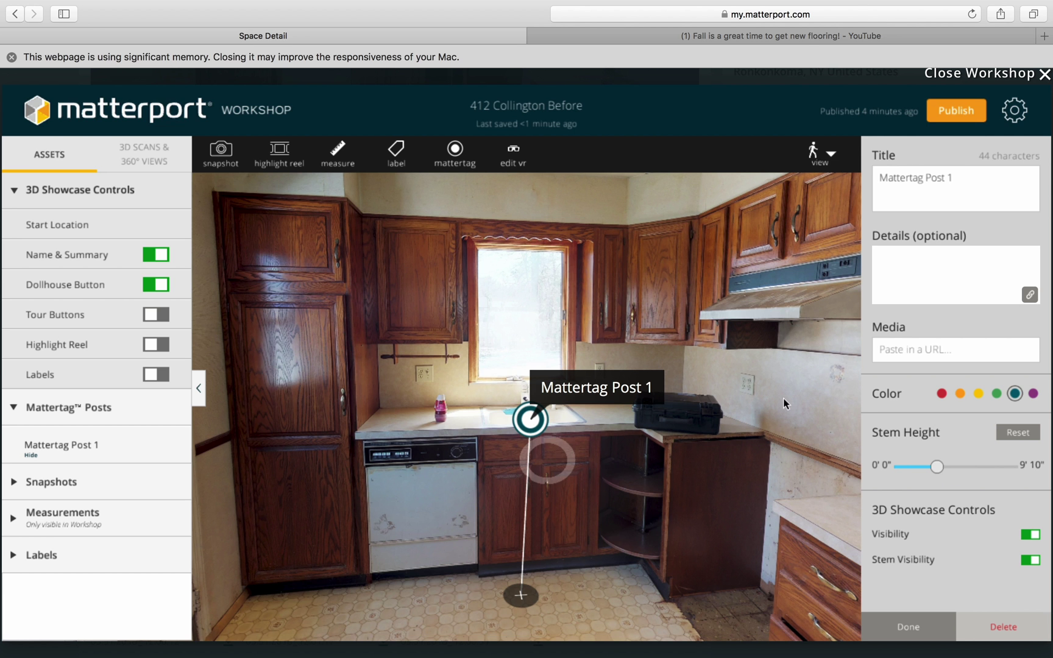
click(942, 394)
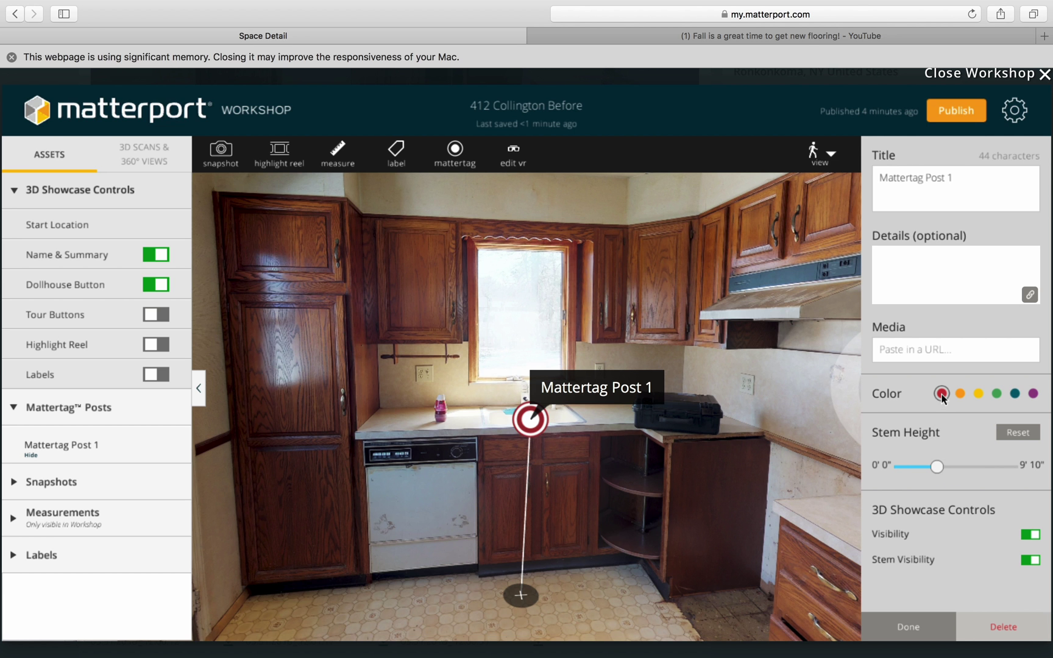
click(960, 394)
click(981, 394)
click(998, 394)
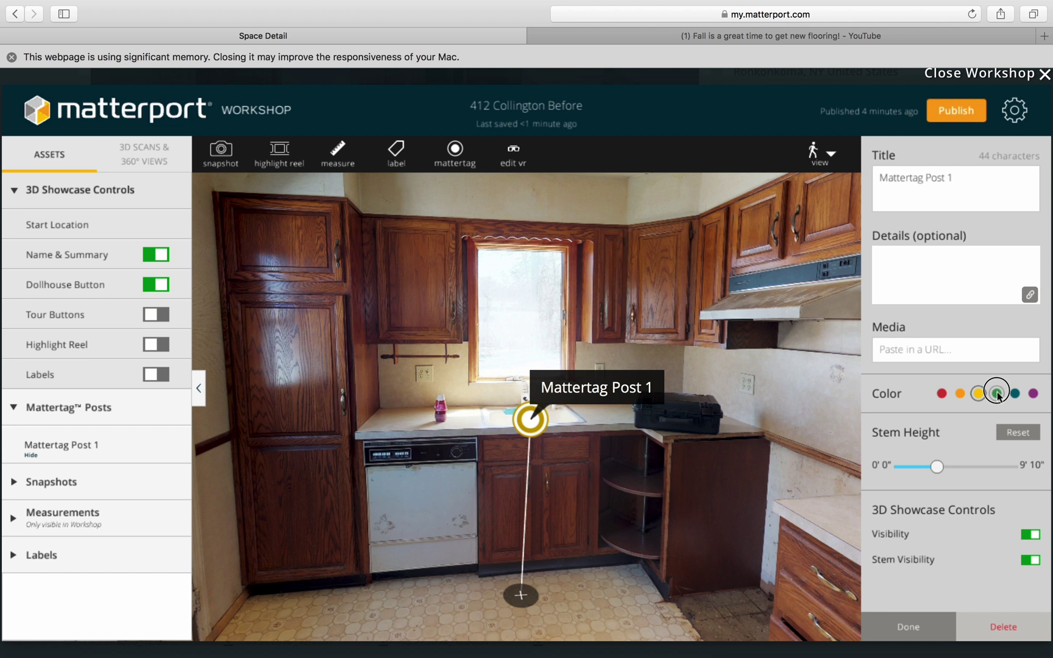
- Title the tag 'Floors, aren't they nice?!' and copy the YouTube flooring video's URL
click(965, 185)
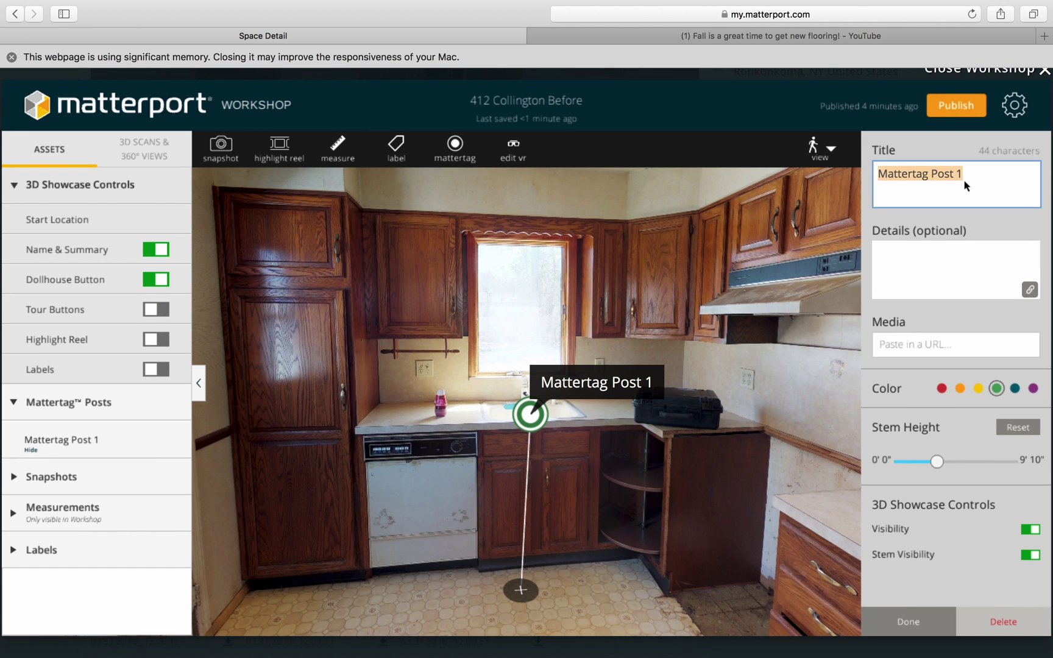
text(Fl)
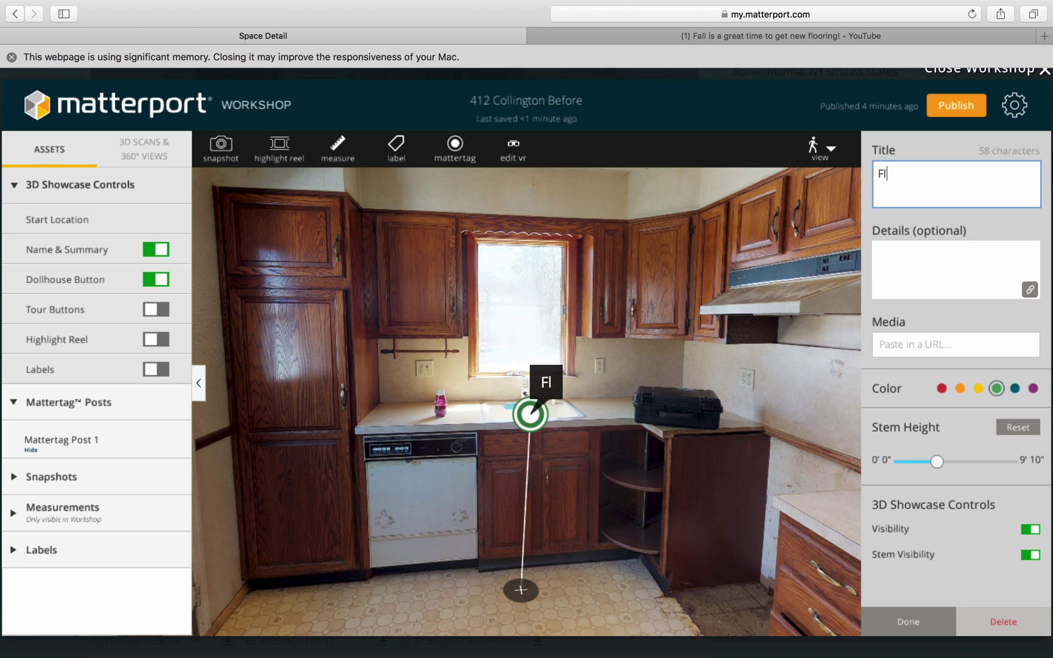
text(oors, ar)
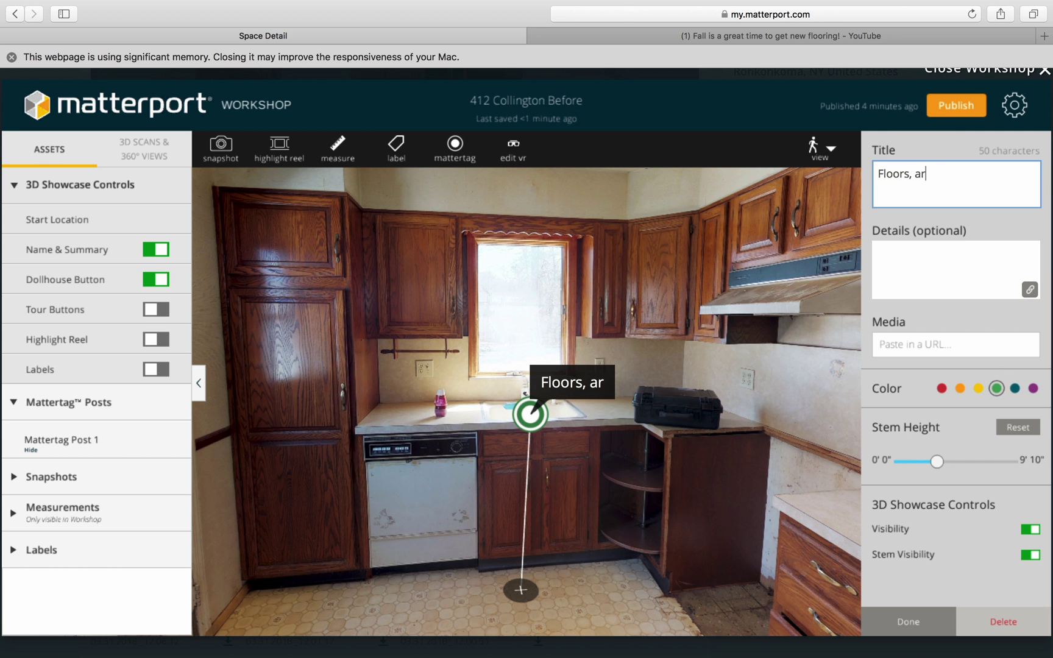
text(en't they )
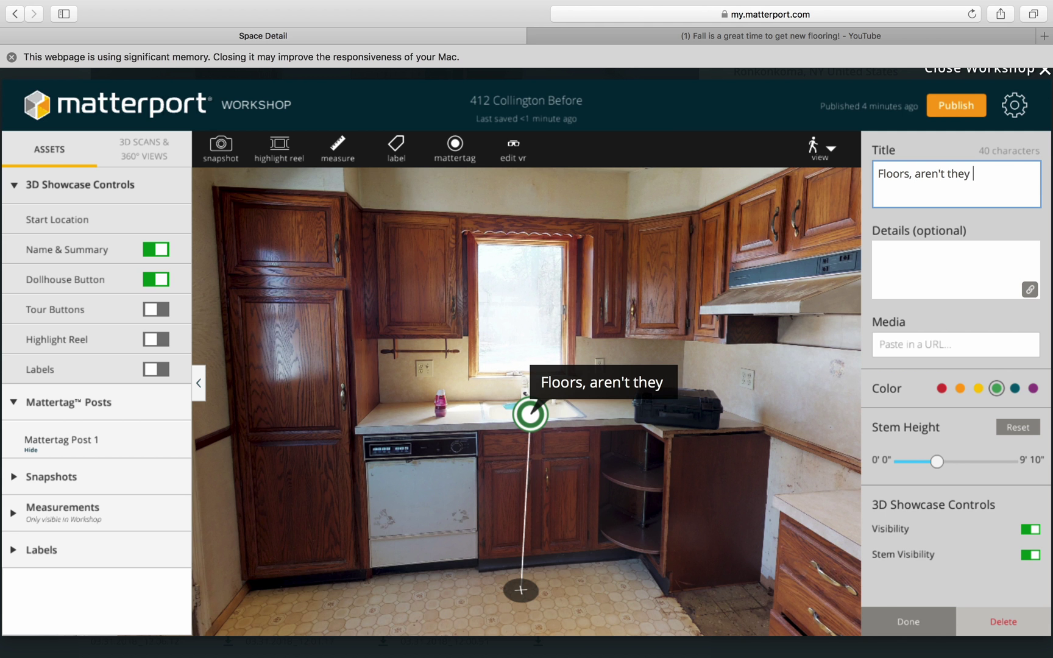
text(nice?!)
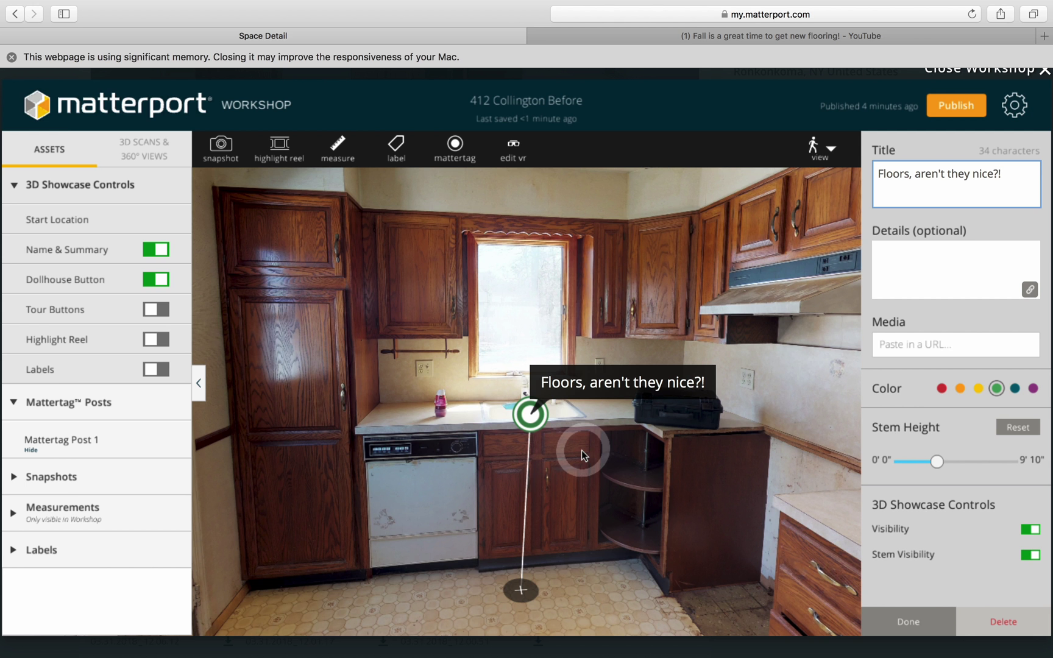
click(711, 37)
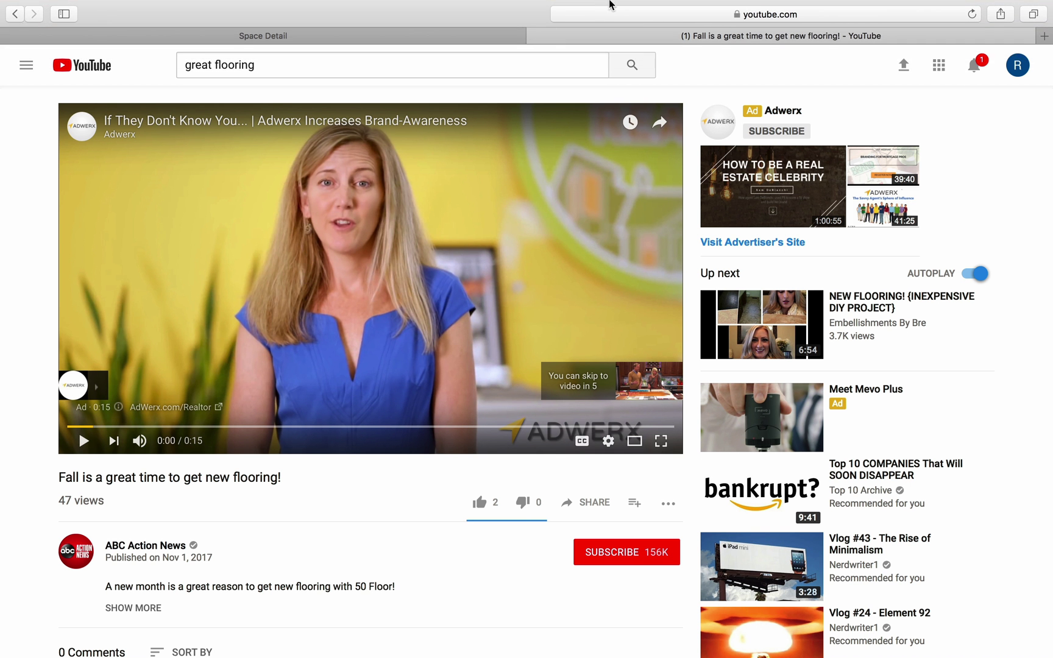
click(750, 31)
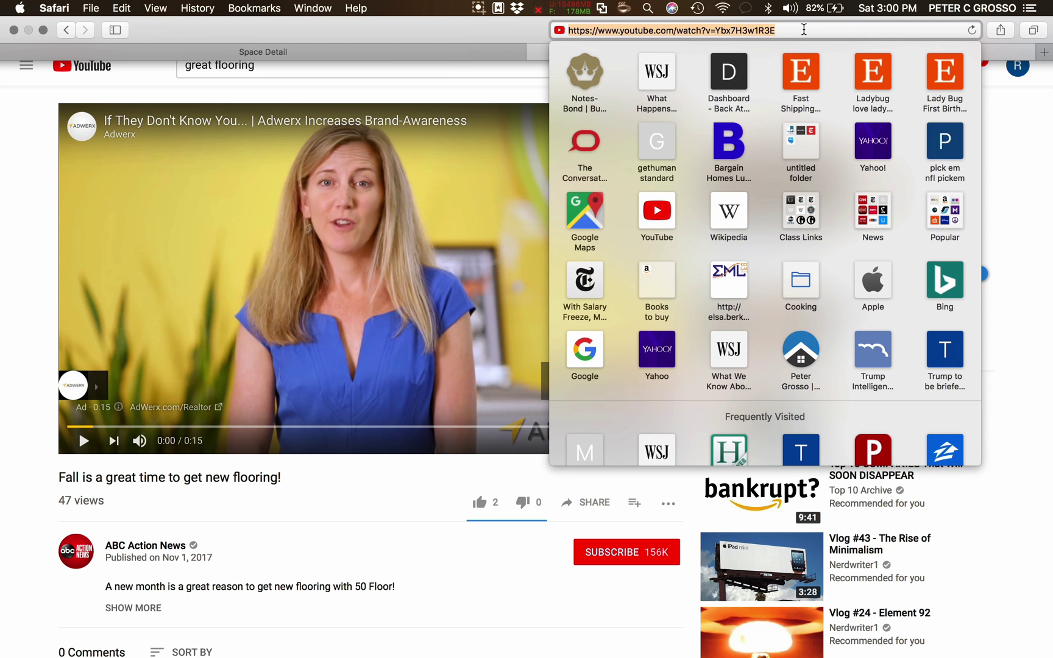
right_click(756, 29)
click(777, 47)
click(462, 52)
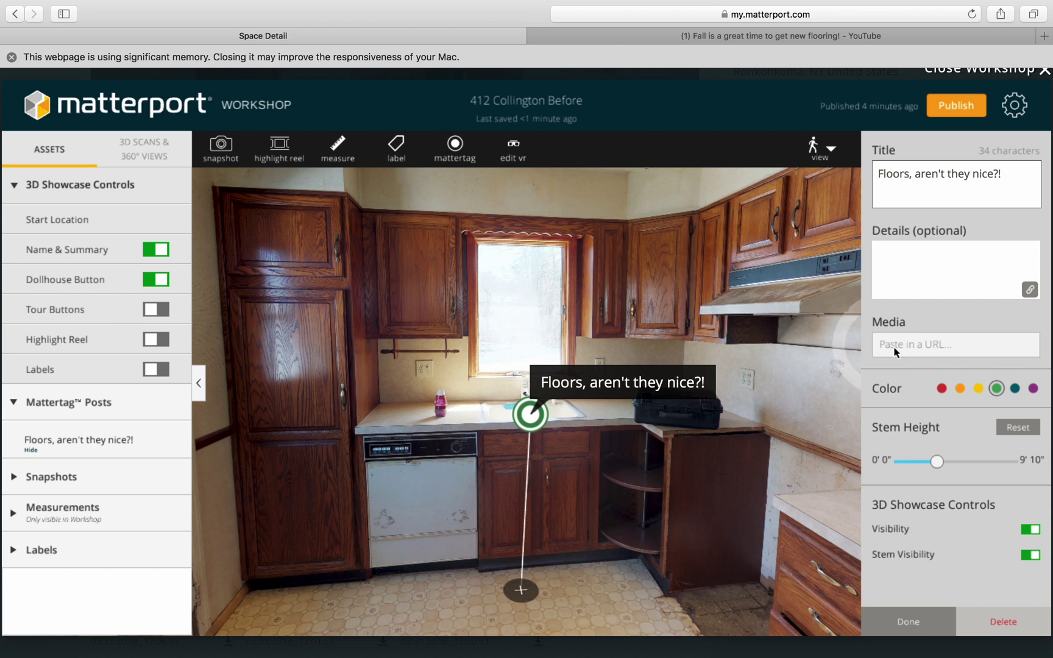
- Paste the YouTube video URL as the tag's media, test the preview, and finish the tag
click(895, 349)
key(super+v)
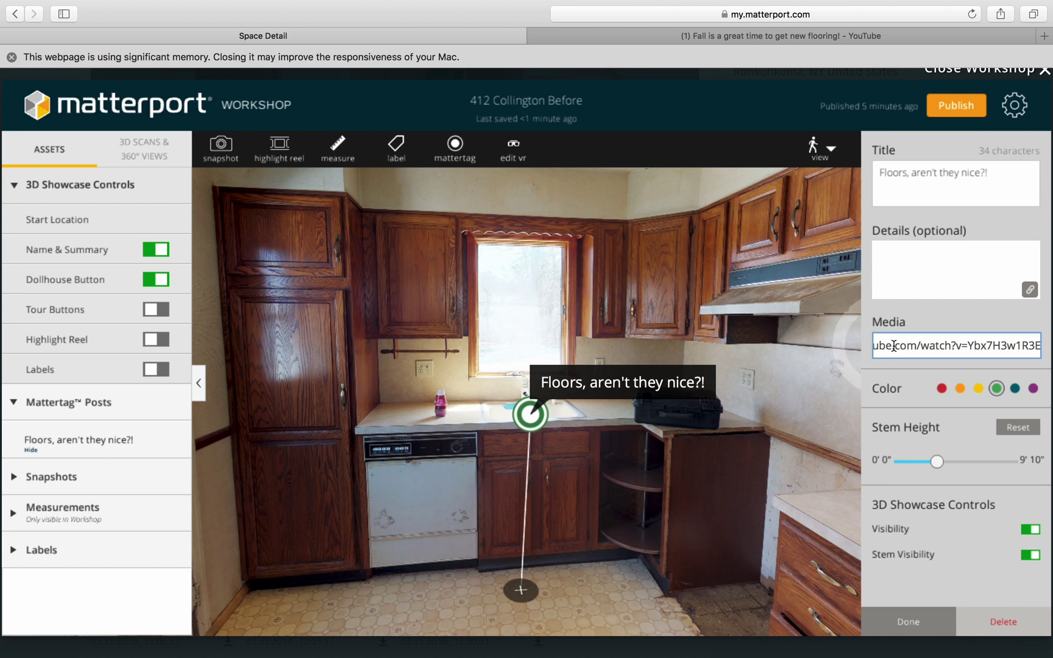
click(917, 385)
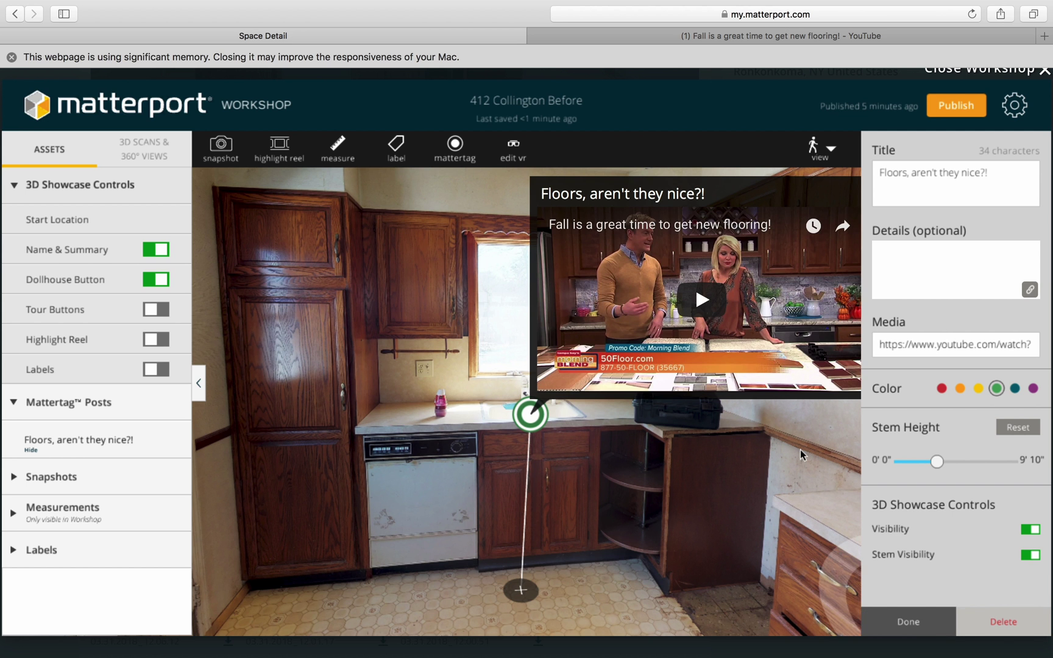
click(693, 286)
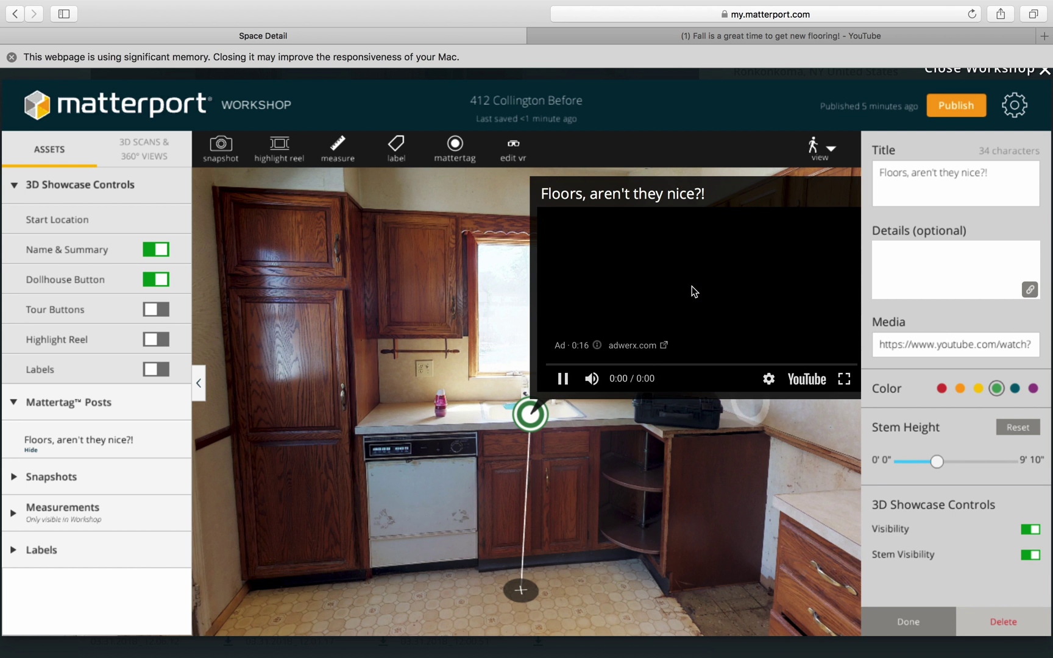
click(566, 378)
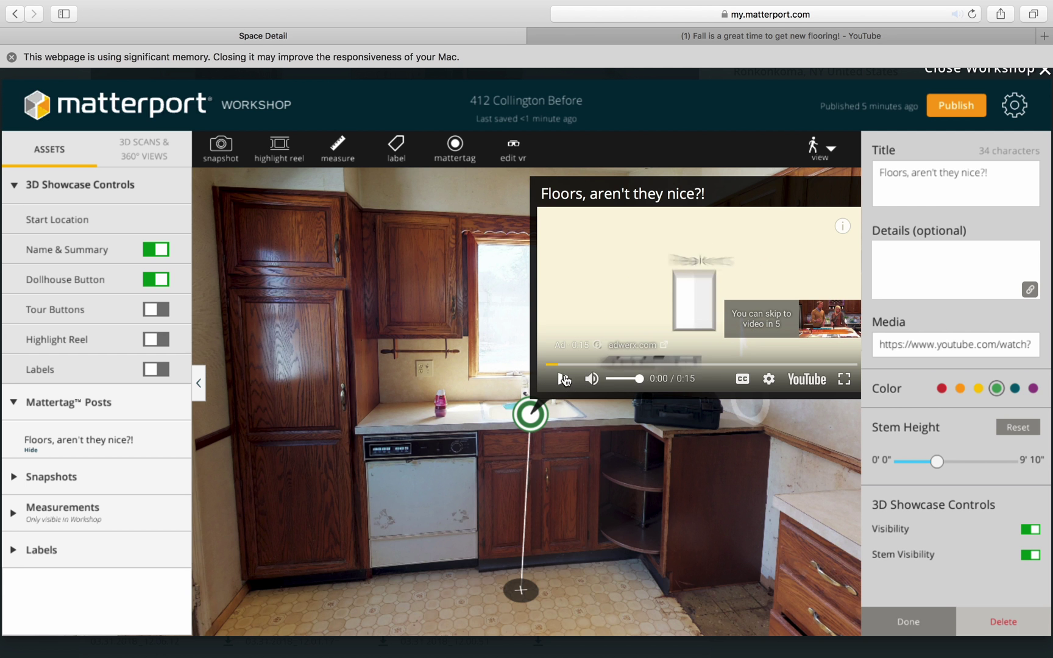
click(906, 622)
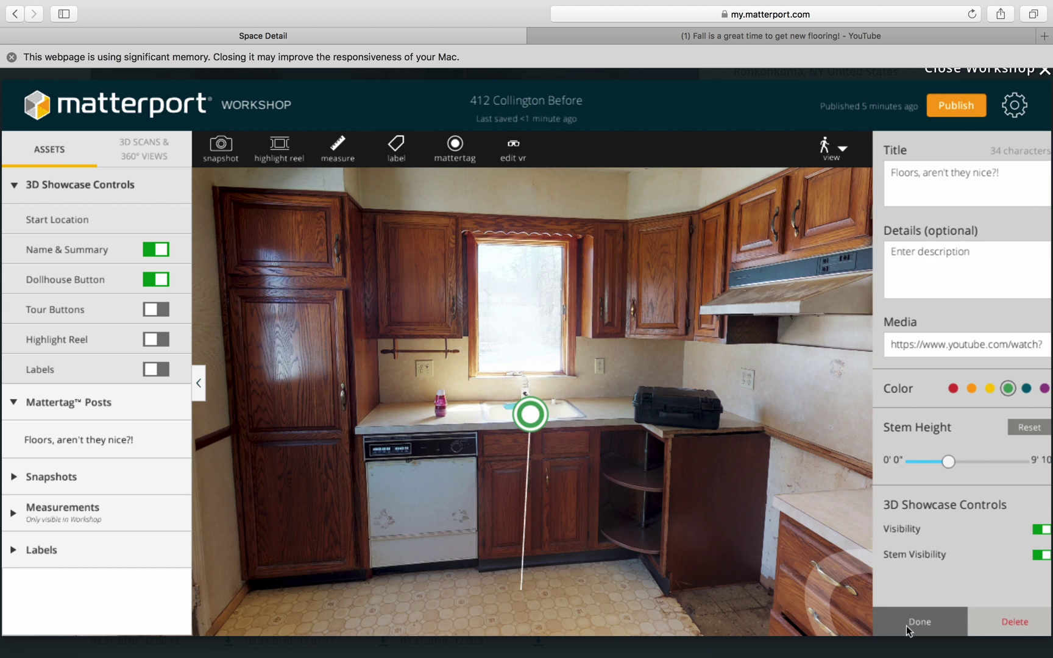
click(594, 515)
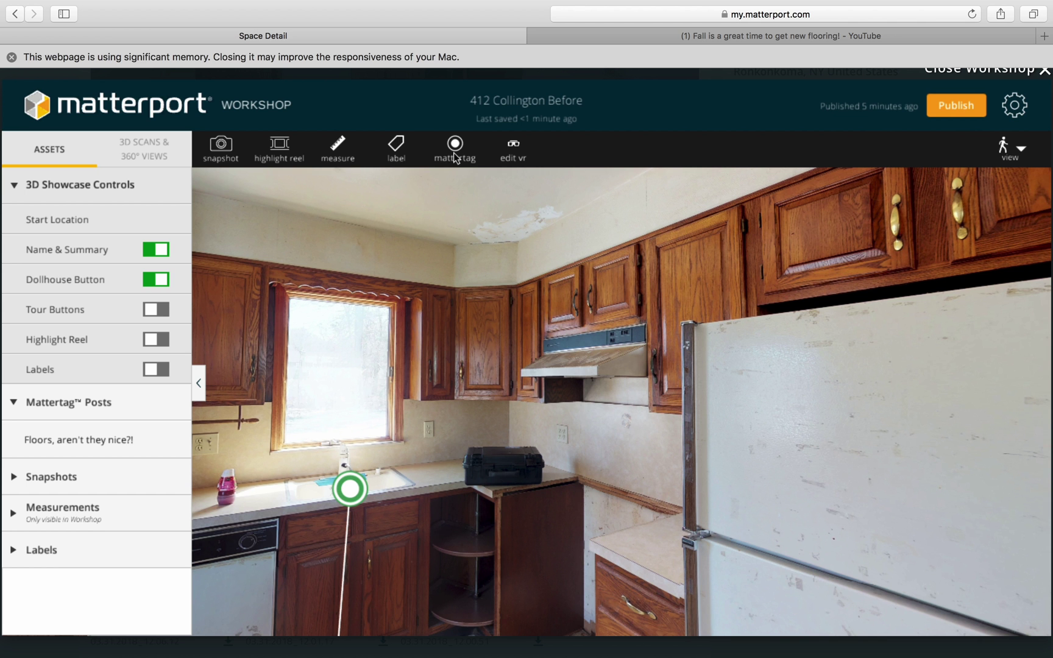
- Place a tag on the upper cabinet, stretch its stem toward the window, and title it 'Hello'
click(453, 153)
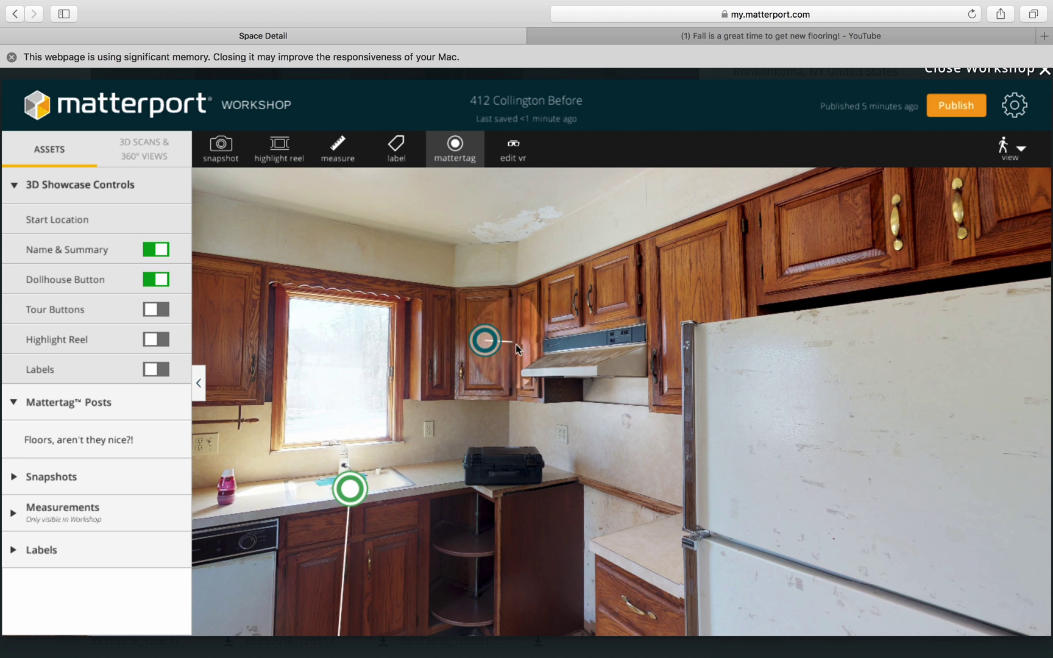
click(592, 309)
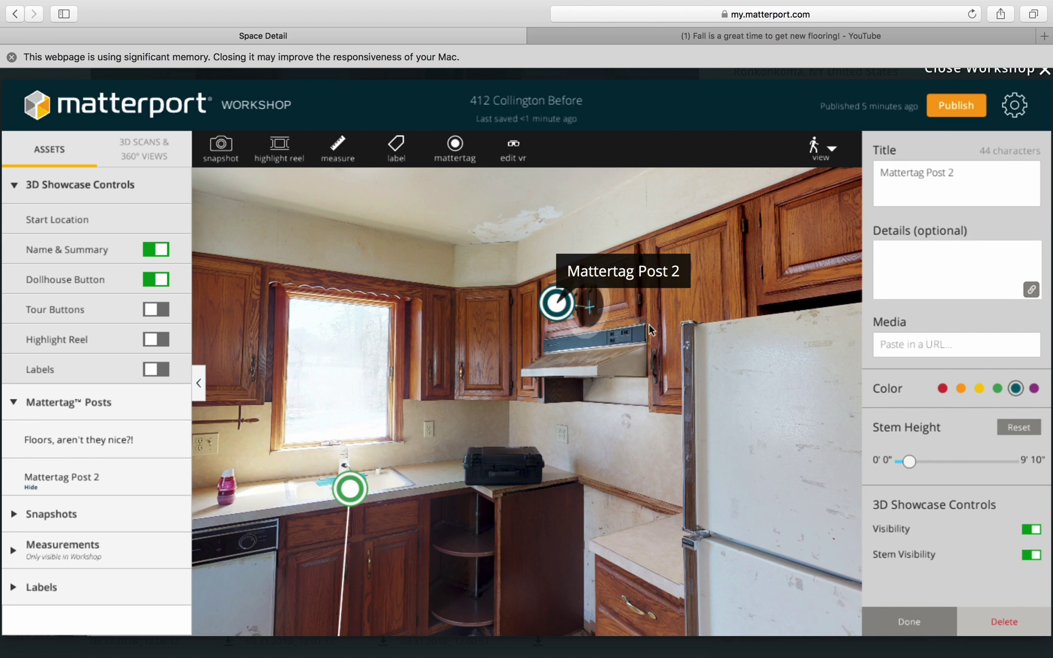
drag(909, 462, 937, 463)
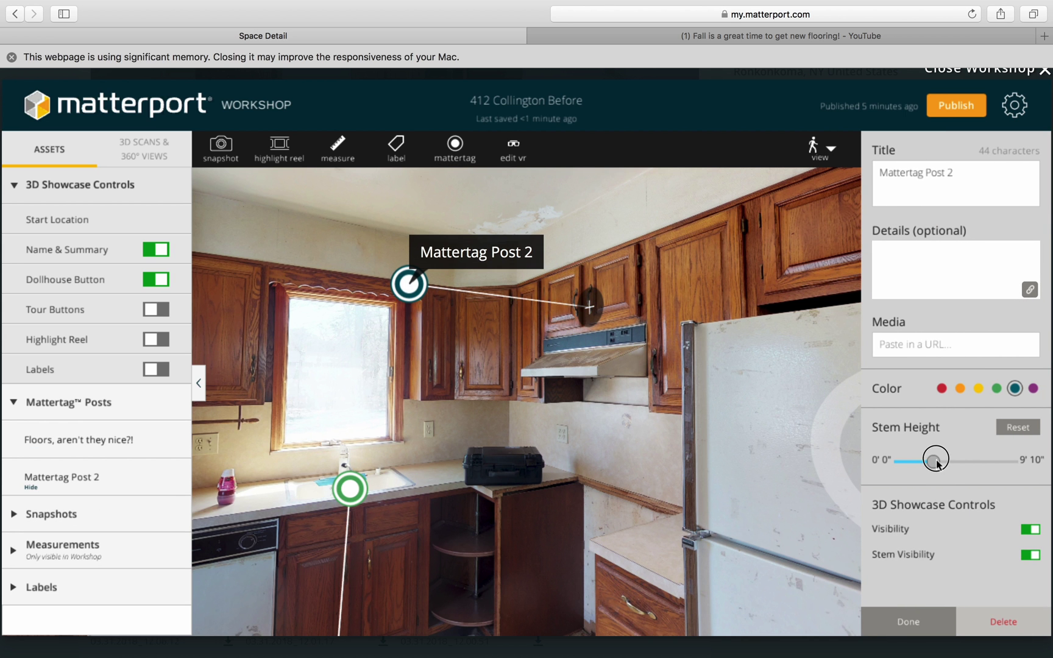
click(958, 172)
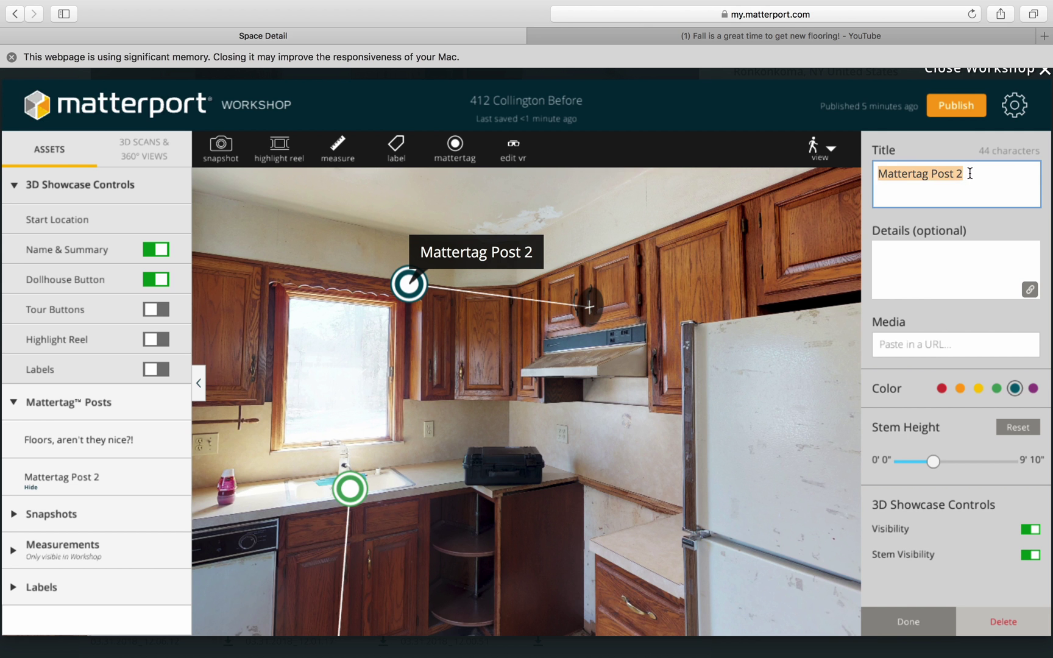
text(Ugly)
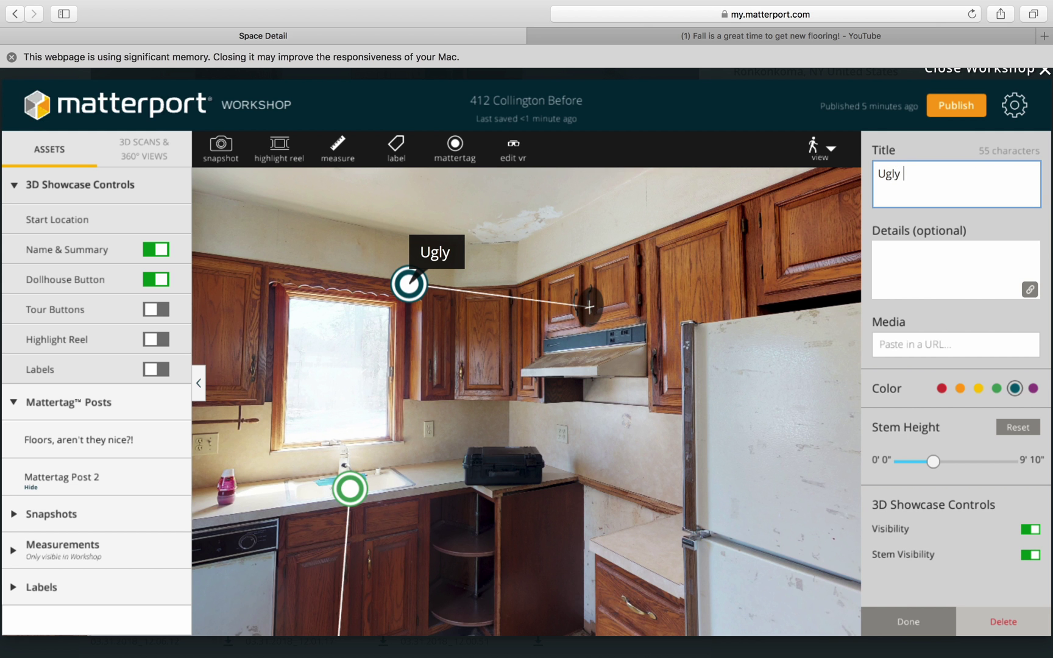
drag(954, 178, 828, 177)
key(BackSpace)
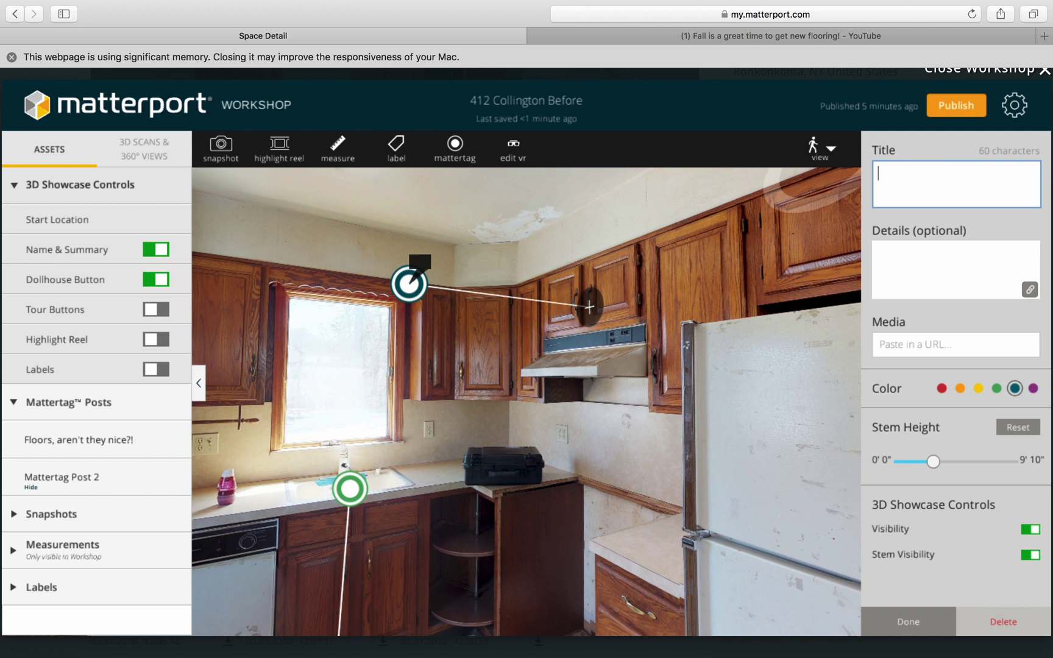
text(Hello)
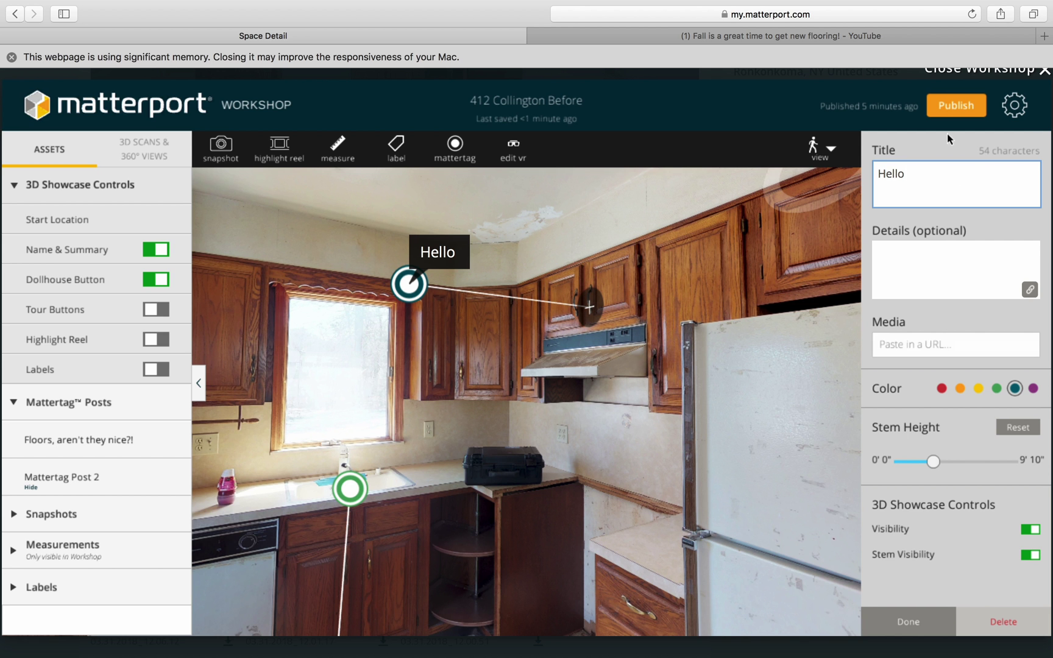
click(908, 628)
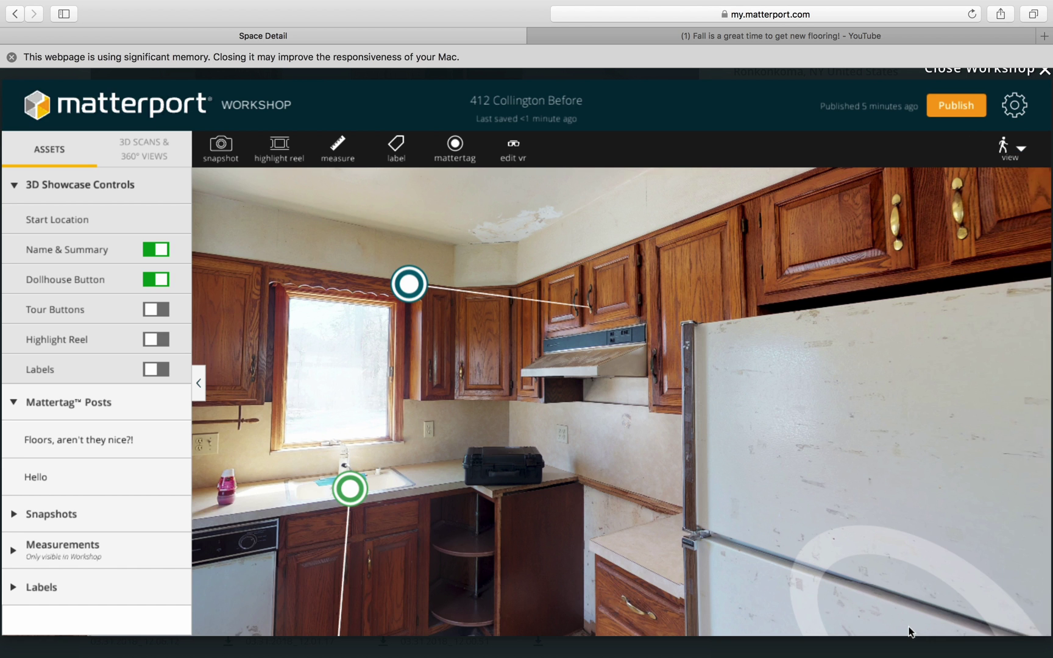
- Walk into the living room and move up to the front corner windows
click(572, 325)
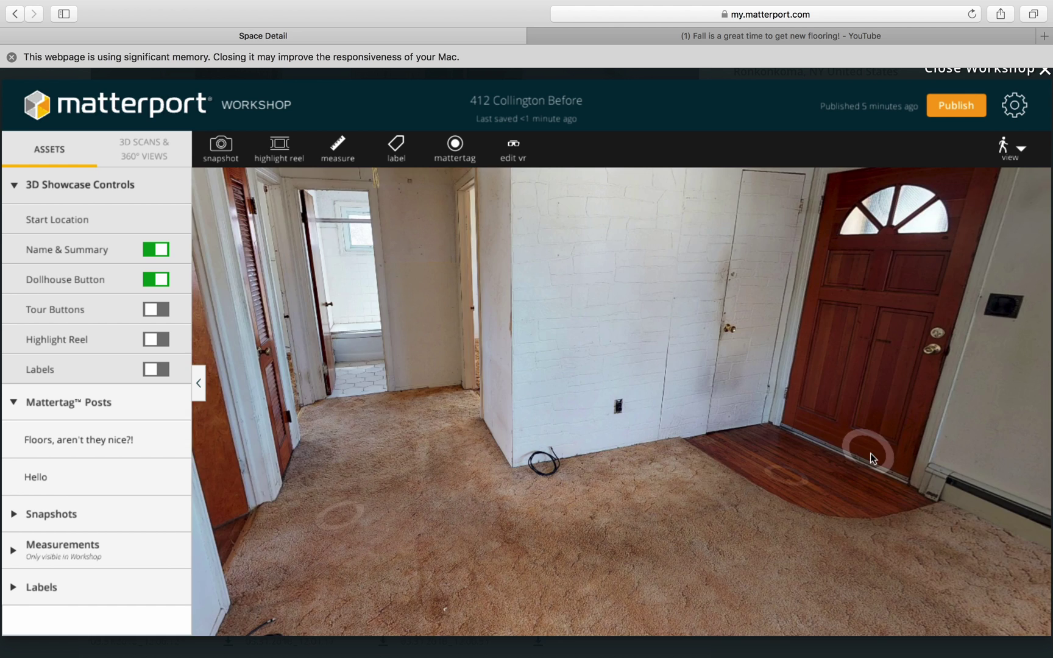
drag(870, 452, 475, 441)
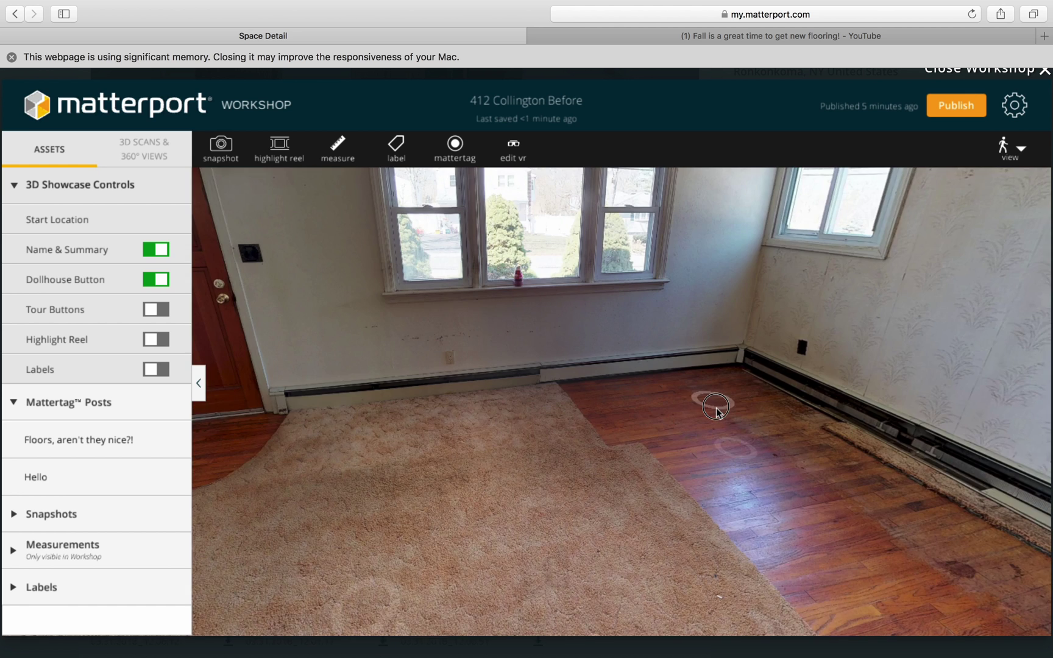
click(717, 409)
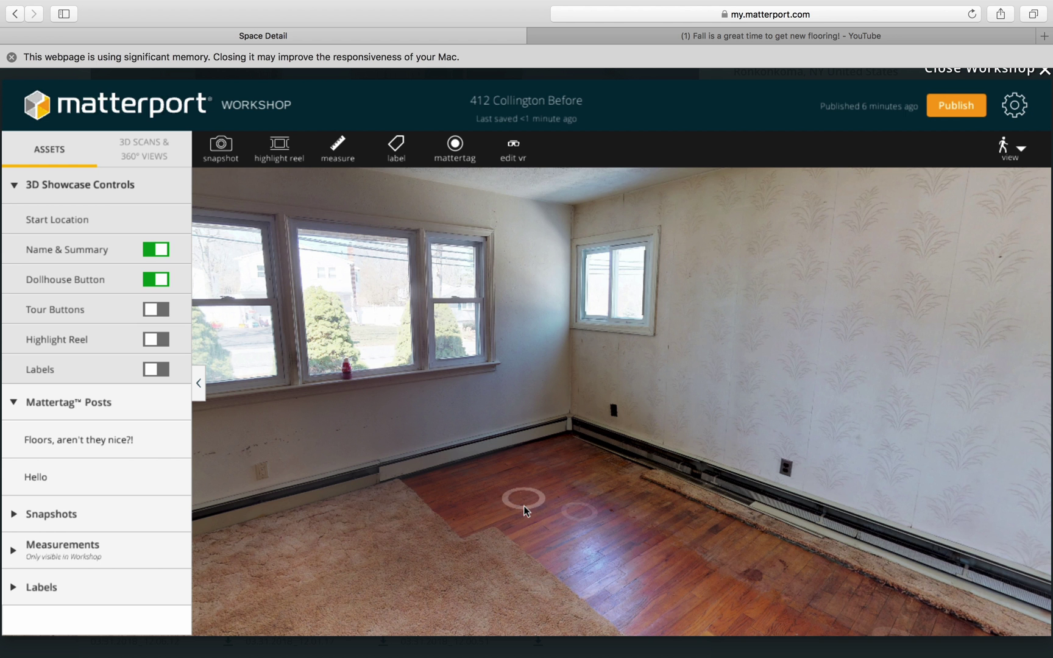
- Take a snapshot of the side window corner
click(222, 147)
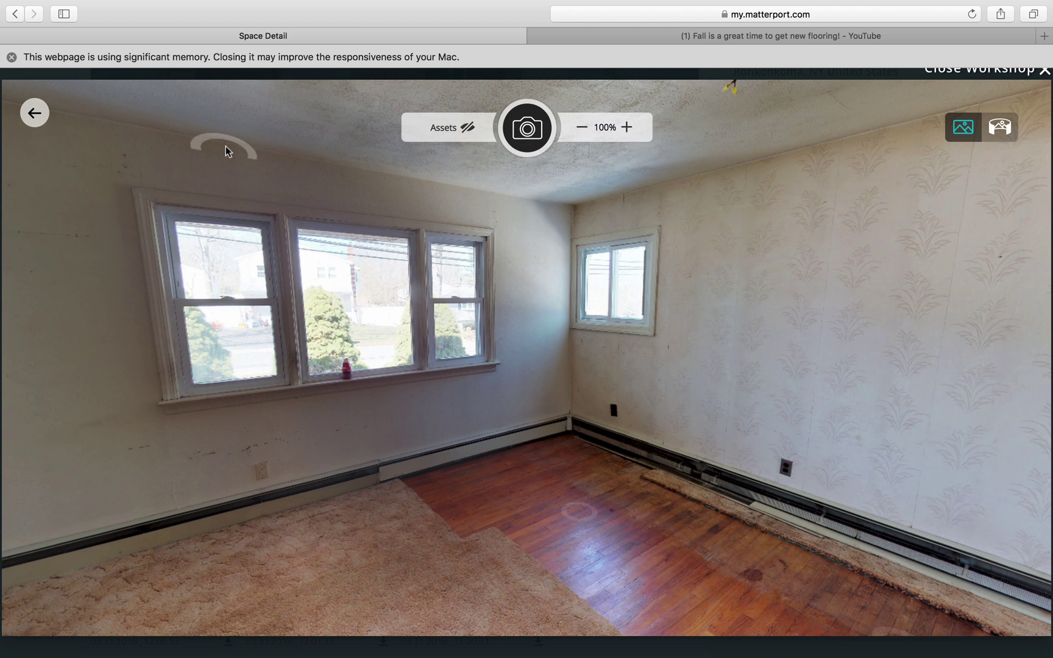
drag(612, 274, 566, 293)
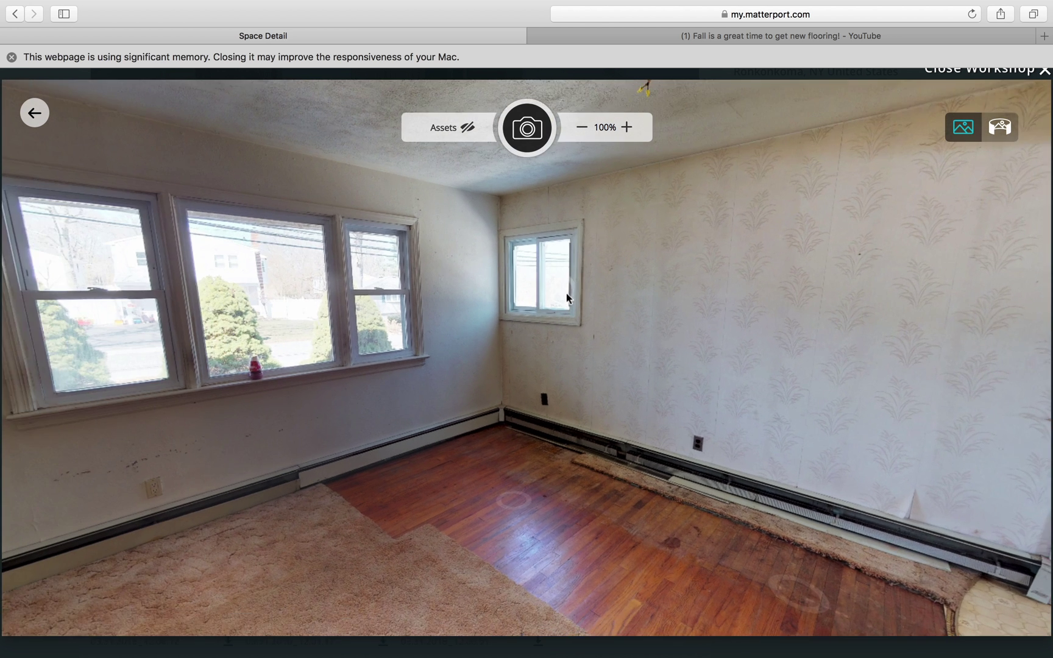
click(525, 144)
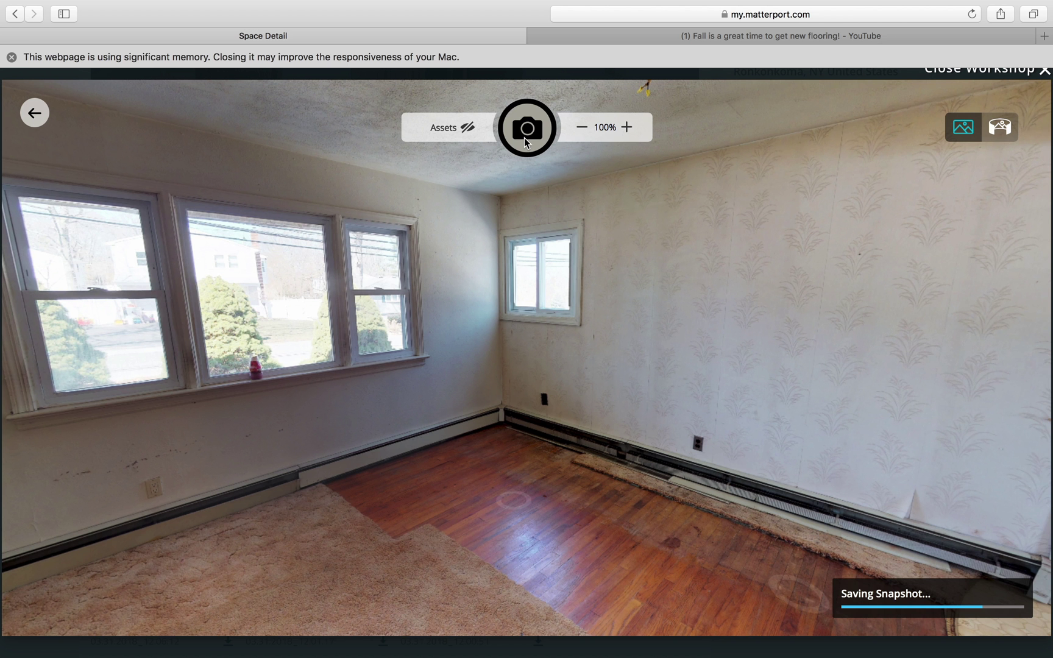
- Move to face the red front door and take a snapshot of the entry area
click(626, 126)
click(626, 126)
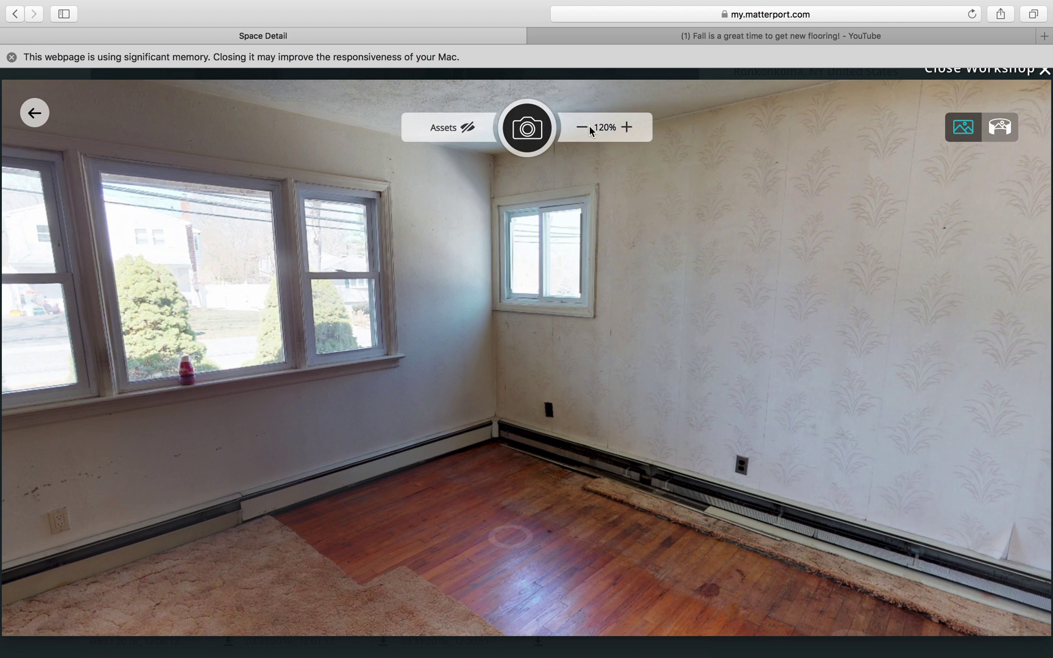
click(582, 127)
click(583, 127)
drag(609, 341, 472, 343)
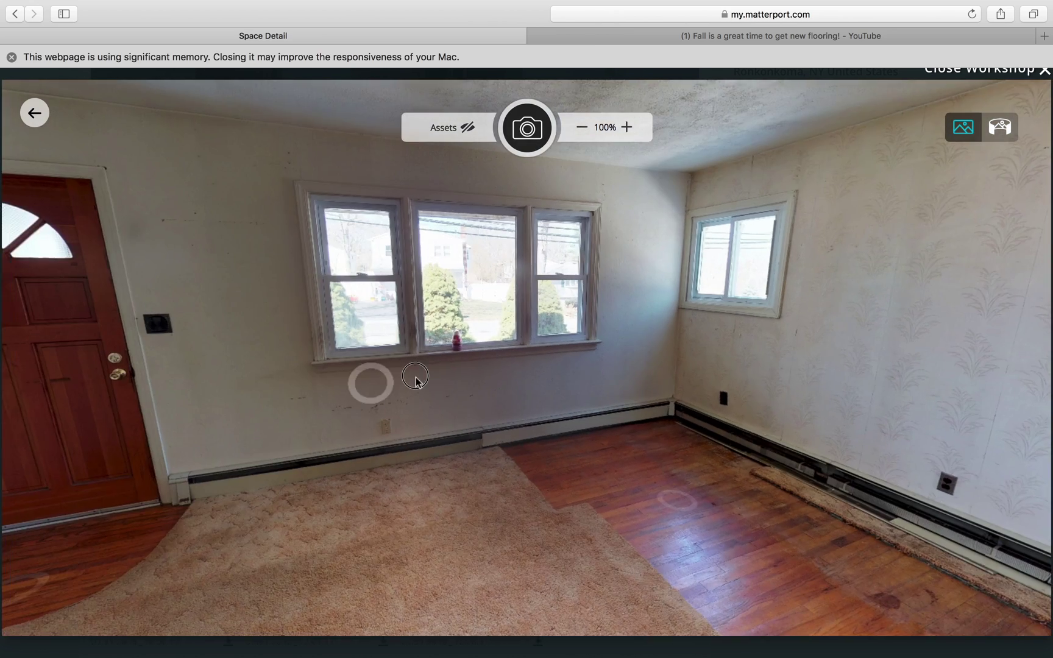
click(597, 366)
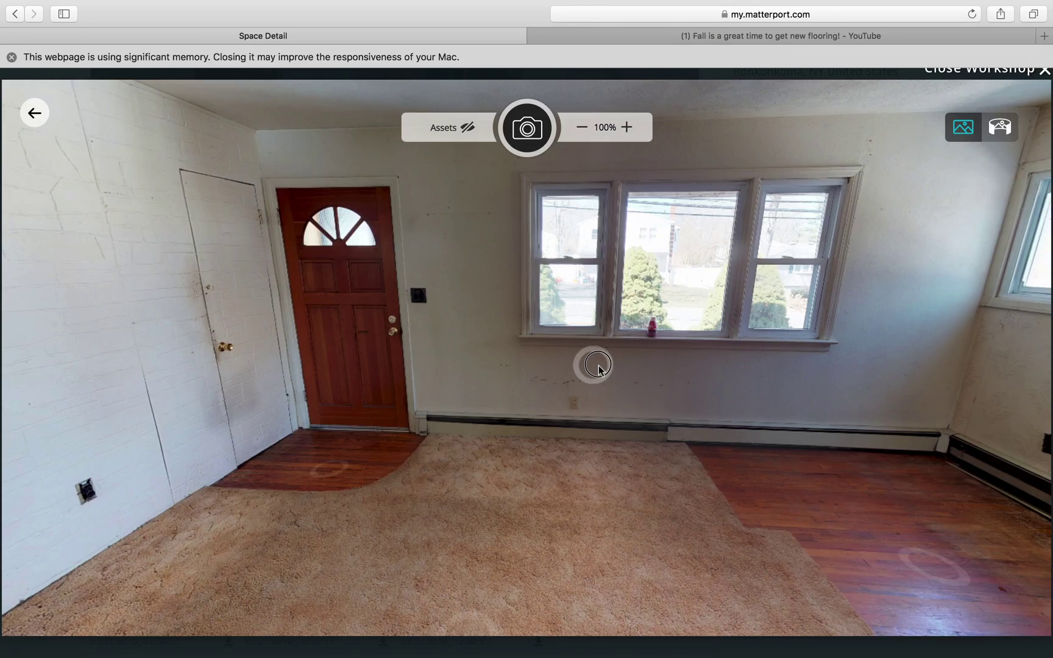
click(450, 379)
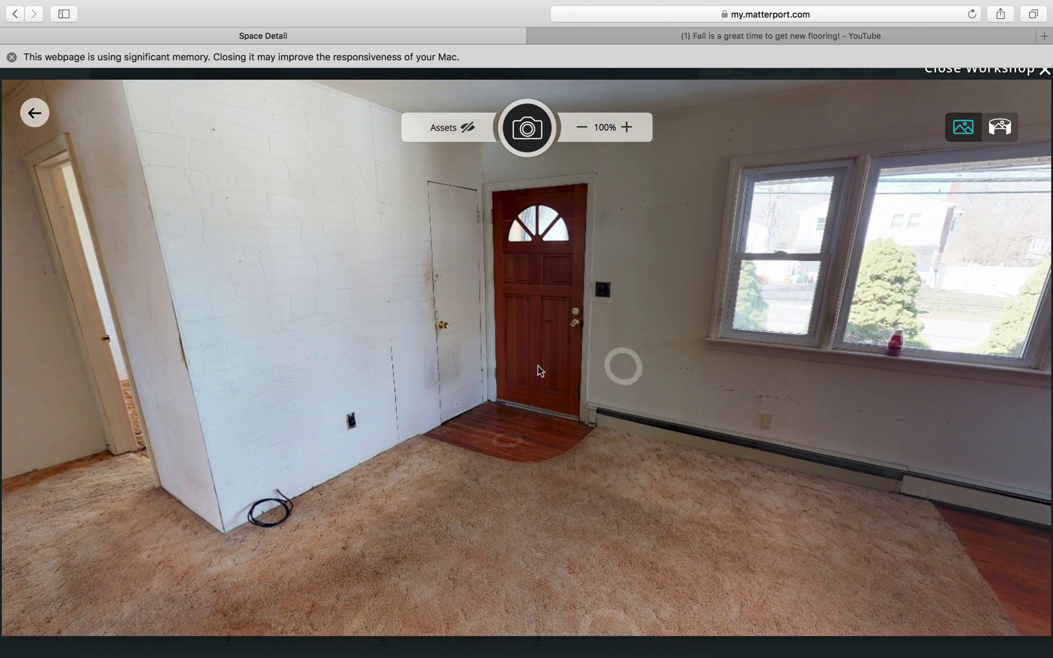
click(537, 365)
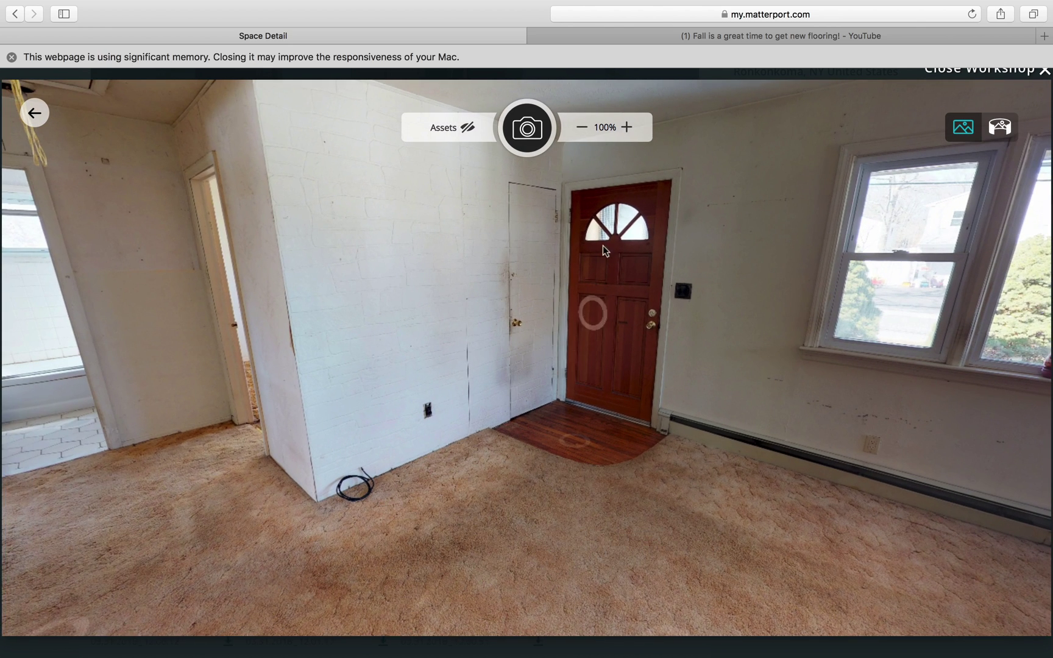
click(536, 130)
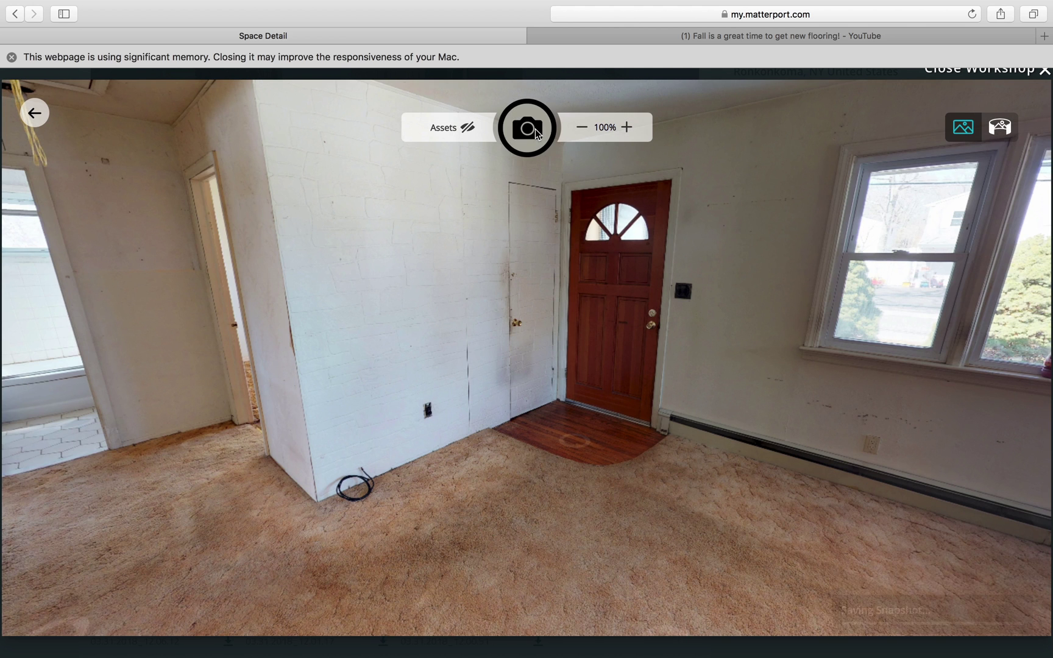
- Take a 360° snapshot framing the entry hall
click(1002, 133)
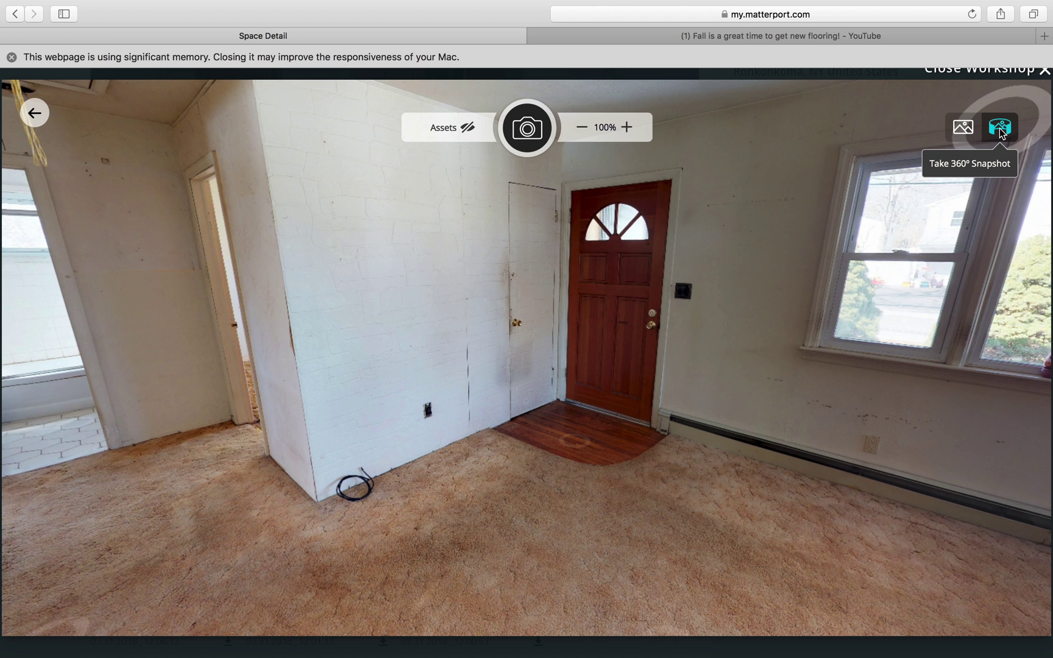
drag(513, 259, 735, 268)
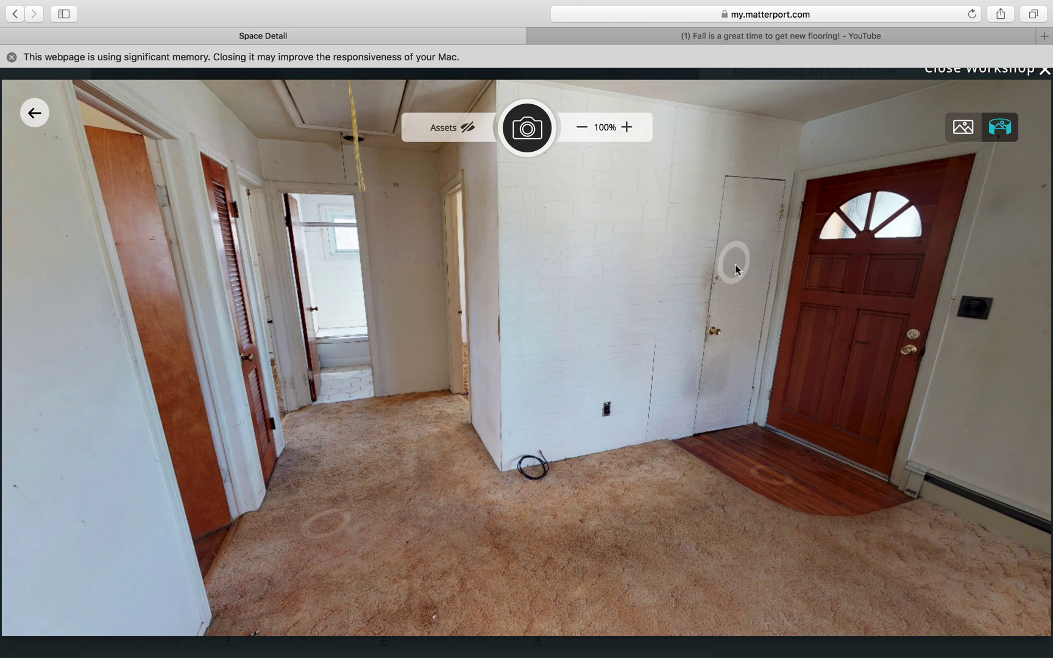
drag(395, 270, 467, 275)
click(532, 140)
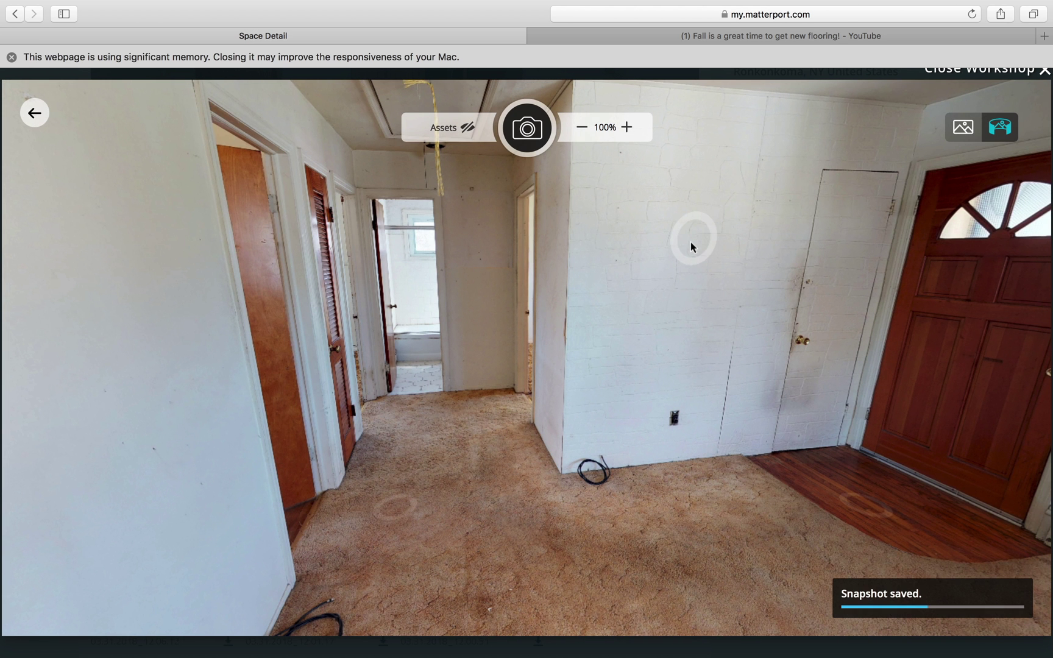
- Dismiss the Safari memory warning, then walk from the front door to the window corner
click(11, 58)
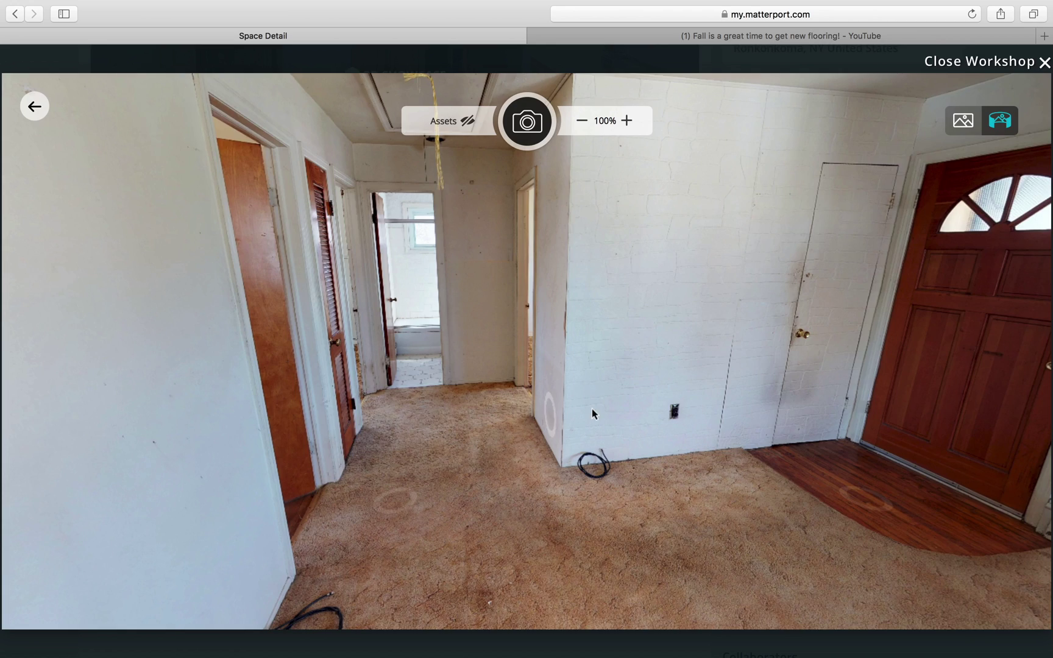
click(592, 408)
drag(945, 394, 725, 393)
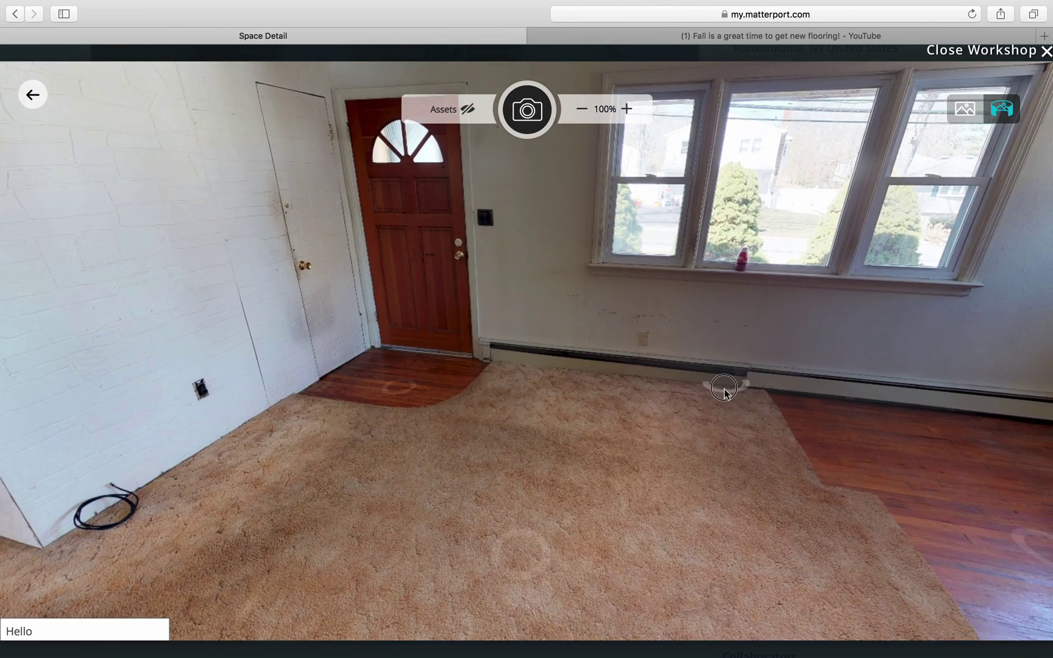
click(724, 390)
click(693, 372)
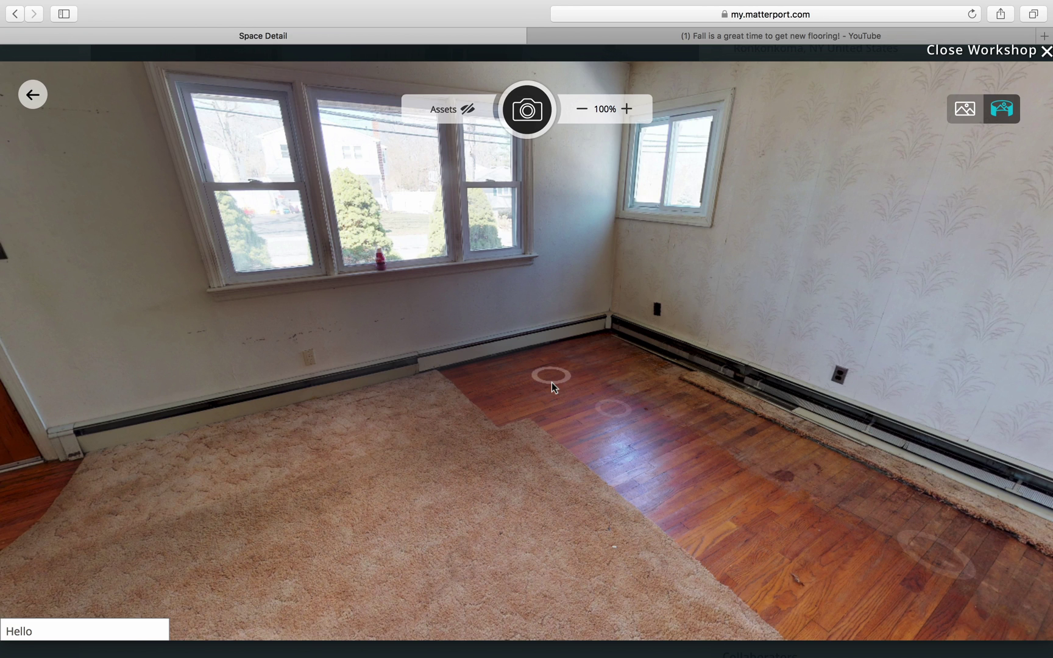
- Walk to the back door and look around the kitchen sink, cabinets and fridge
drag(695, 329, 522, 261)
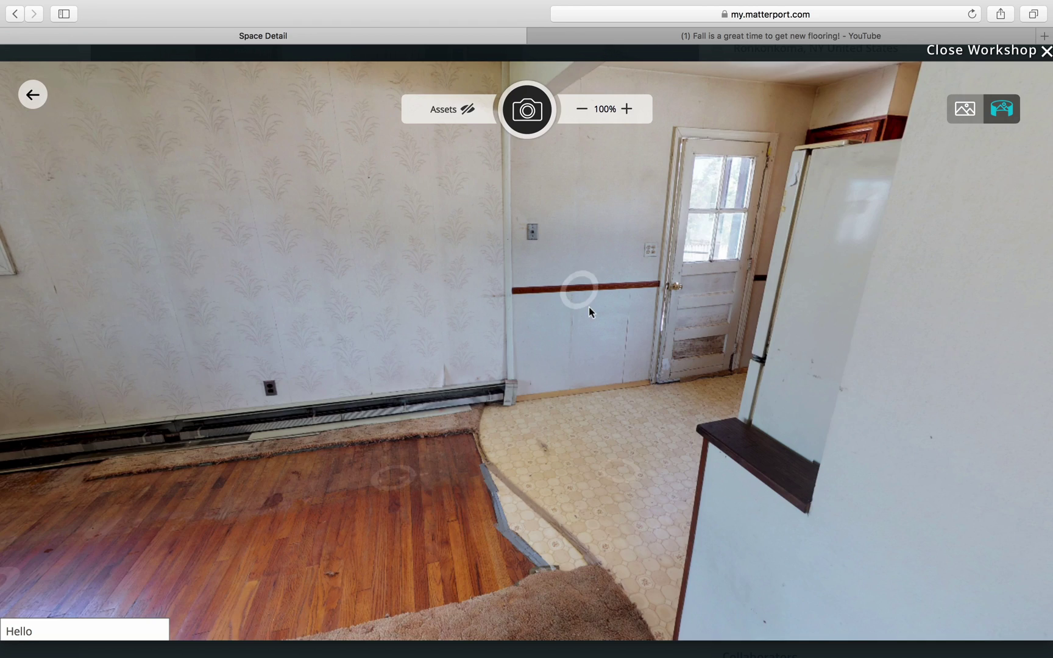
click(589, 307)
click(348, 573)
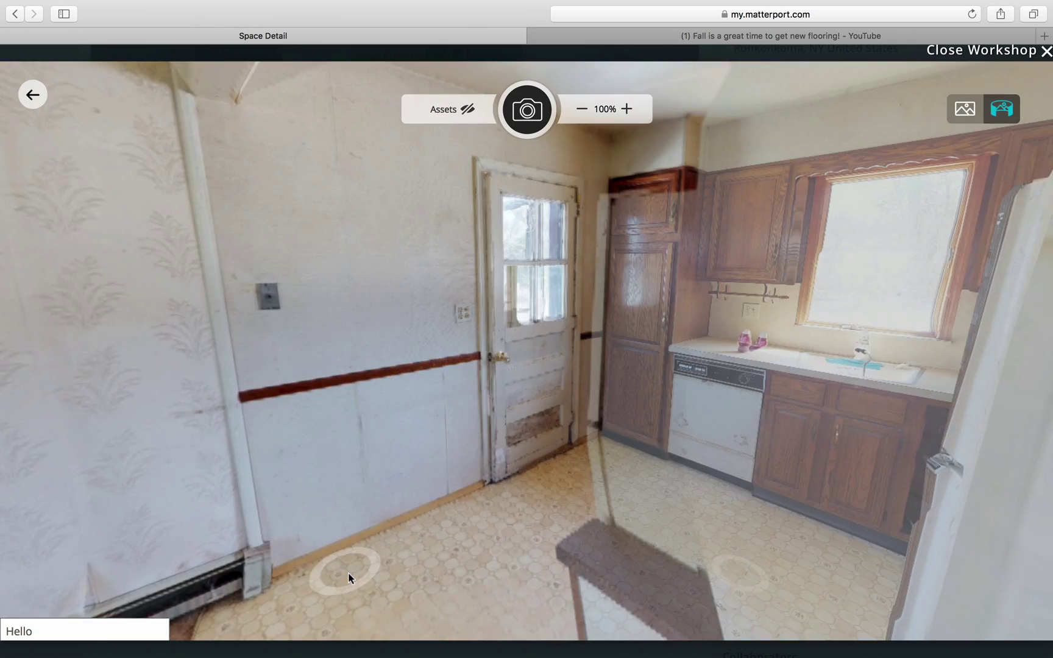
drag(414, 541, 317, 412)
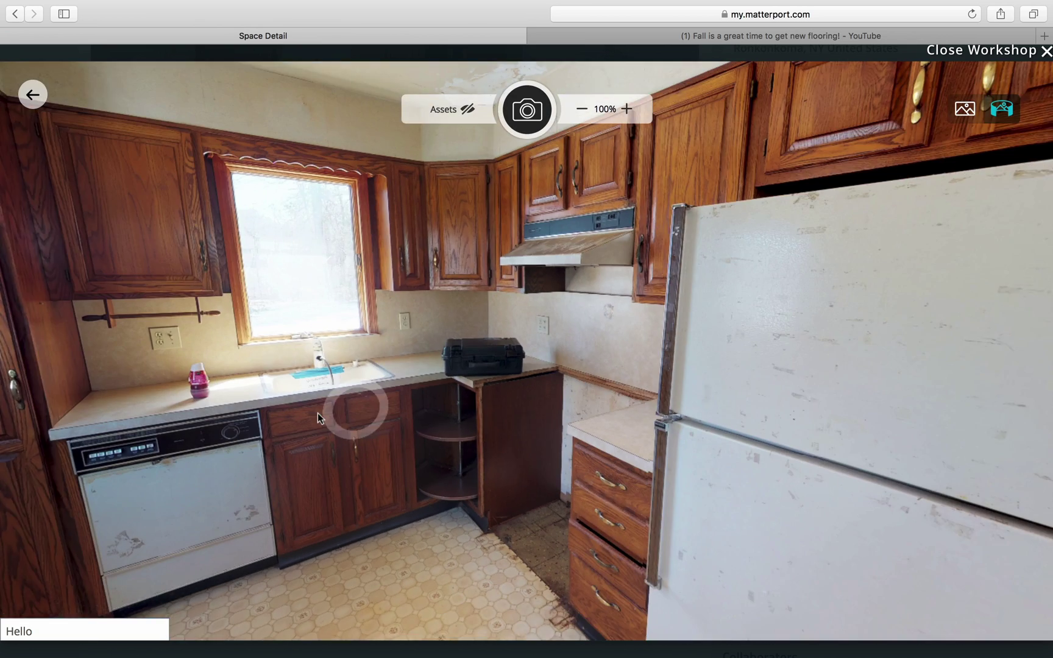
drag(386, 353, 317, 404)
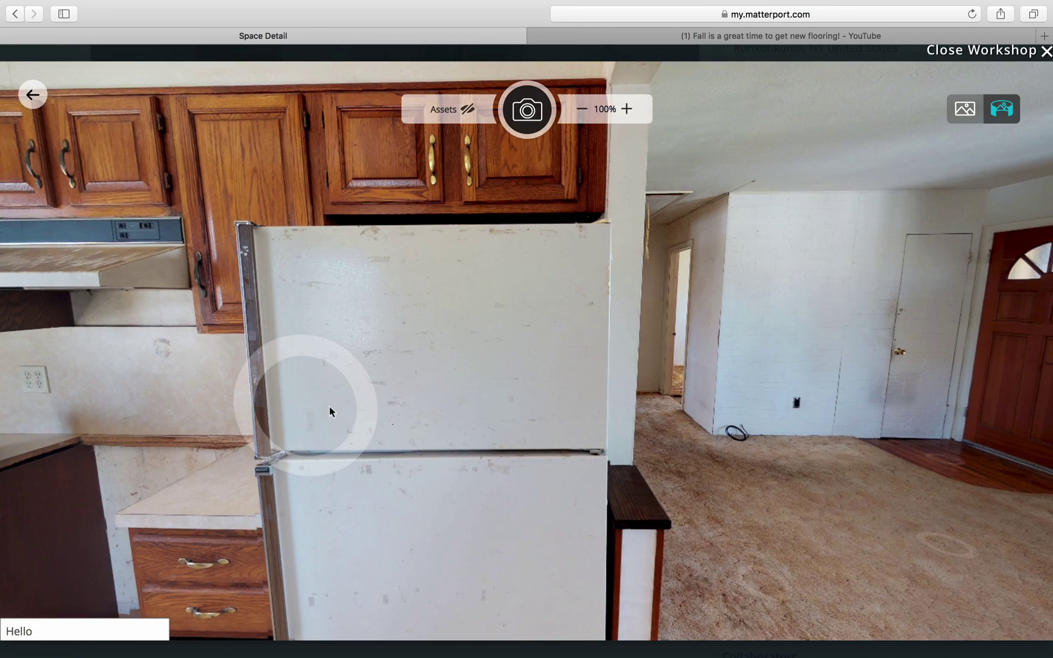
- Return through the living room to the bedroom window corner and exit snapshot mode
click(329, 409)
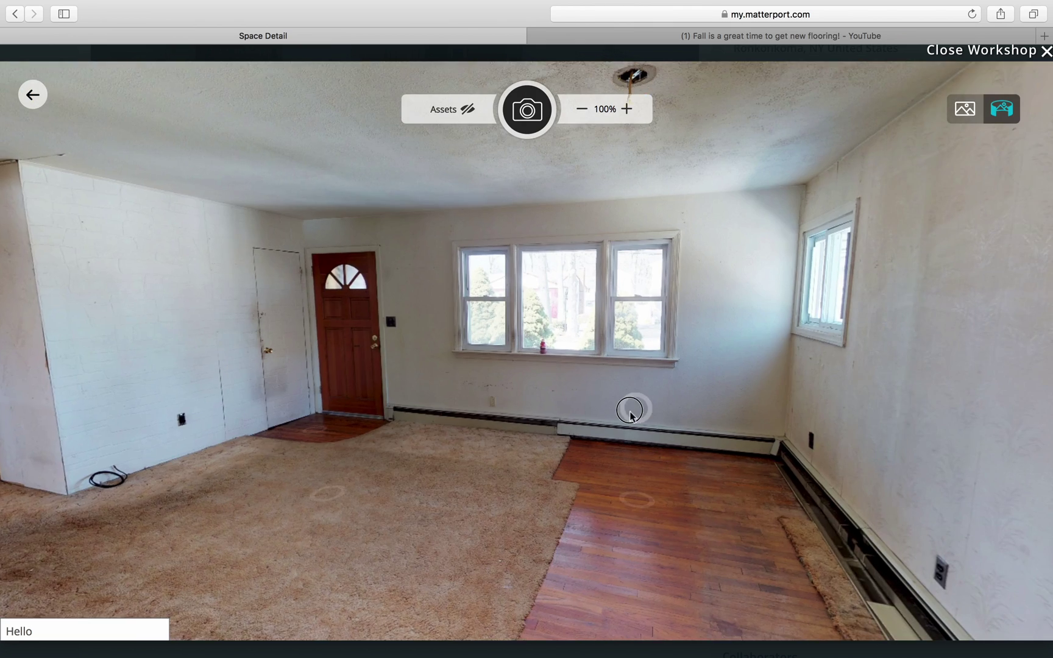
click(630, 415)
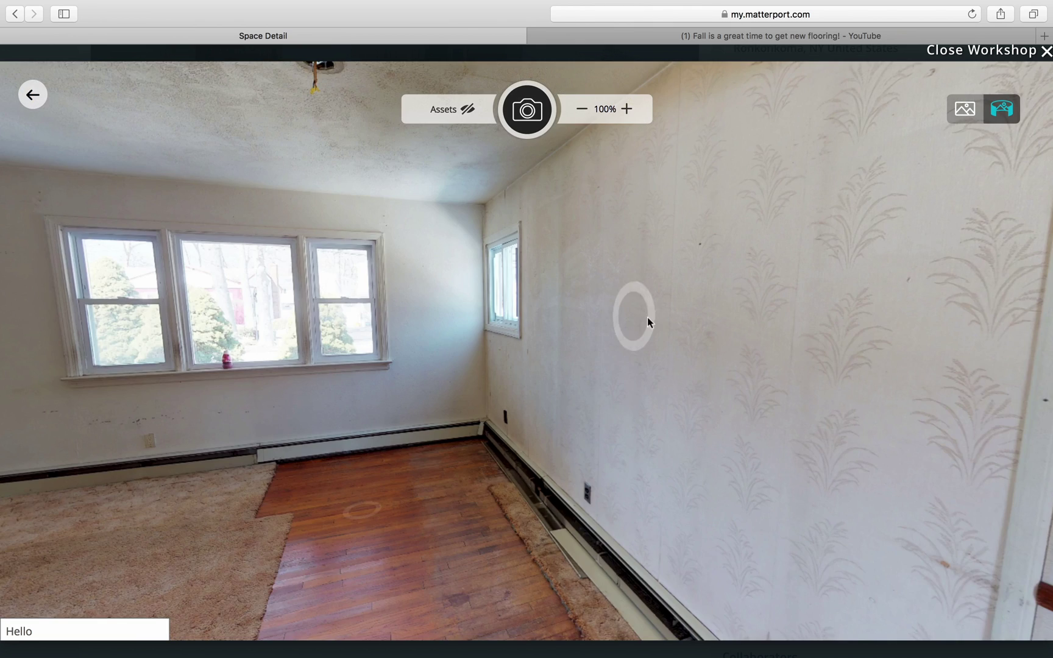
click(263, 441)
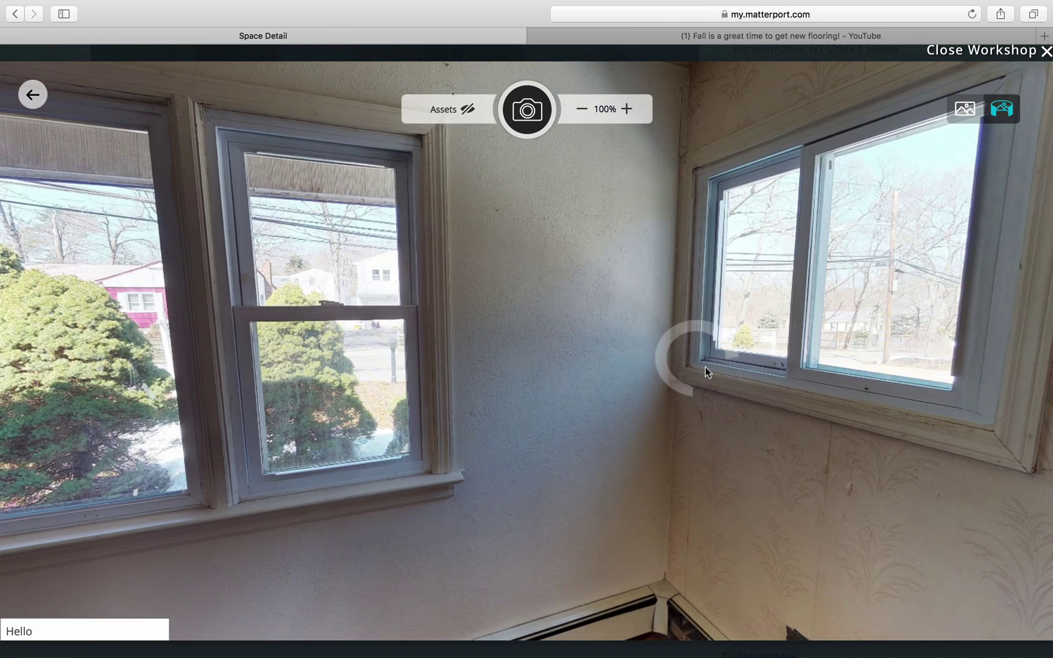
click(32, 95)
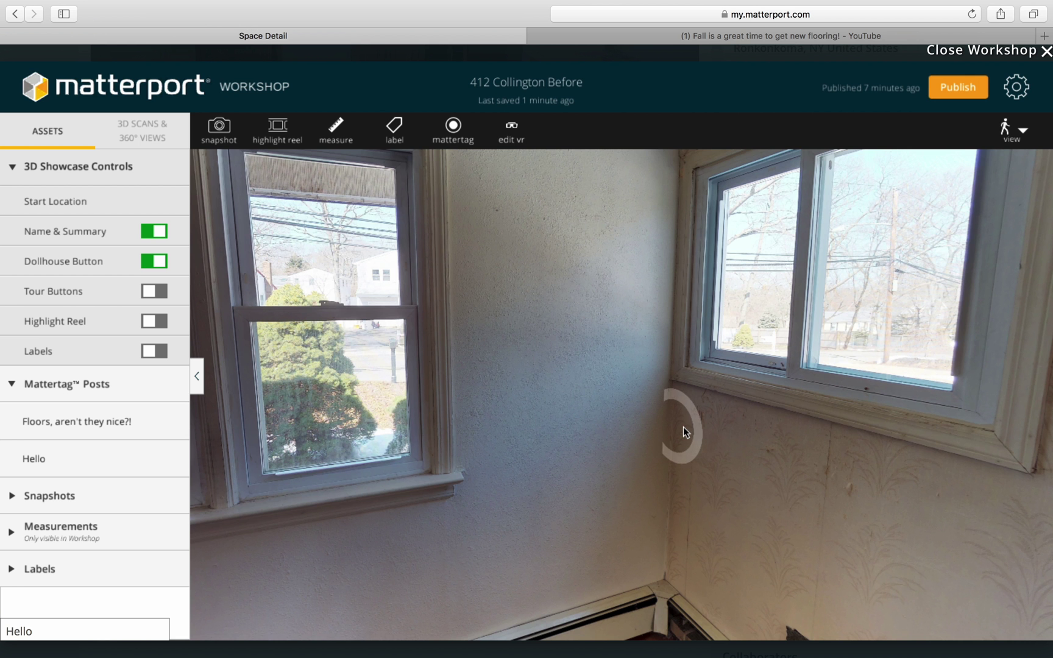
- Move to a viewpoint by the left window and publish the updated space
drag(581, 305, 862, 353)
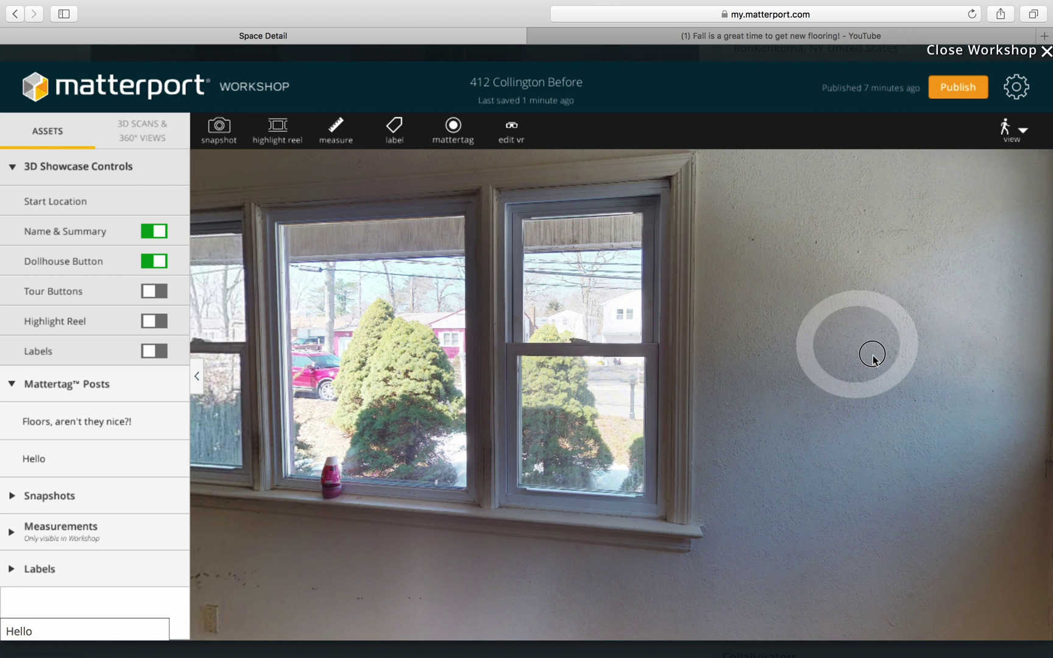
click(870, 353)
click(951, 90)
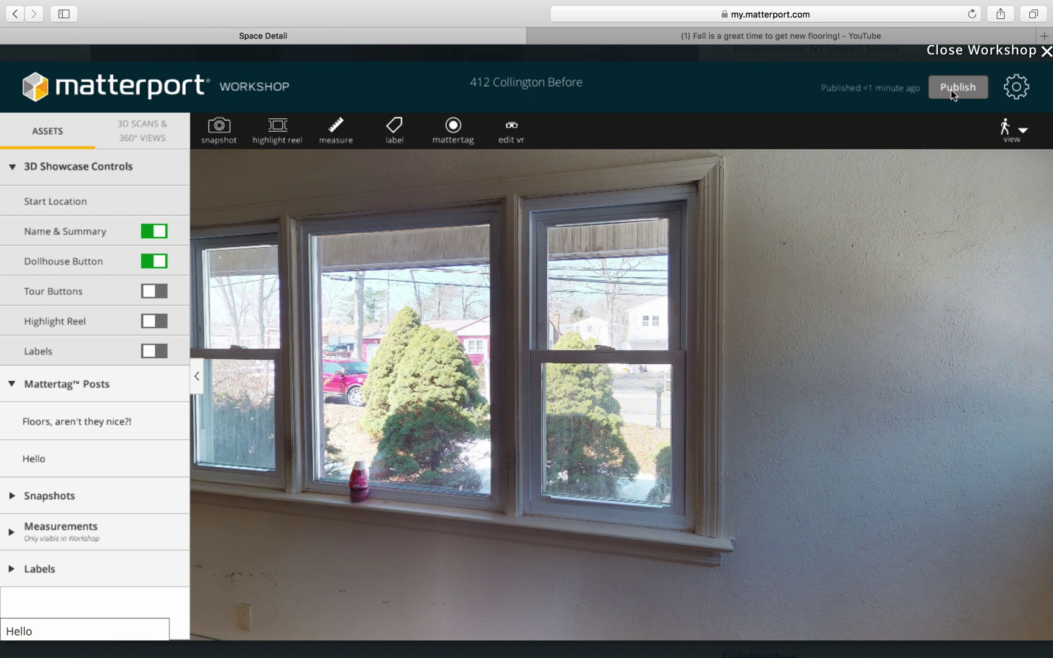
- Close Workshop and start the 3D Showcase on the 412 Collington Before page
click(1006, 58)
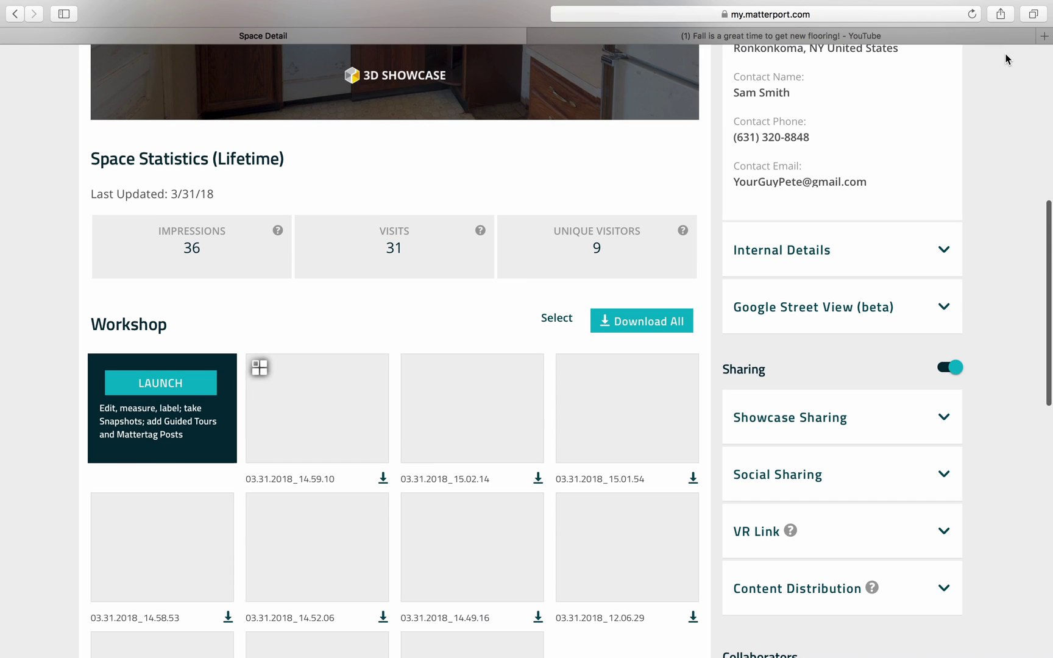
scroll(466, 309, up, 5)
scroll(466, 309, up, 3)
click(396, 307)
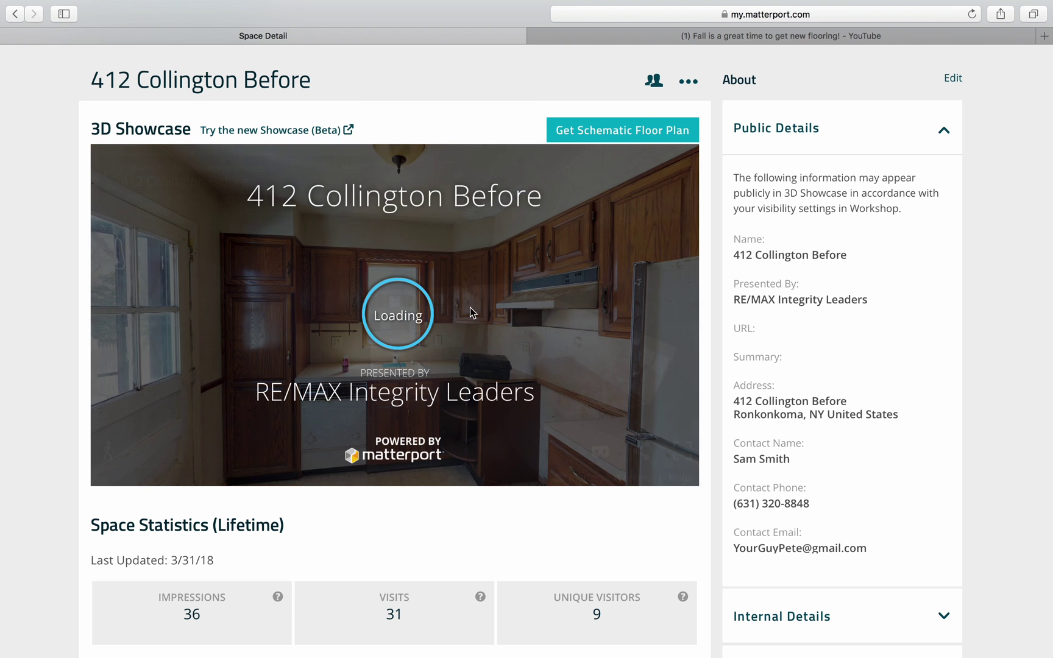